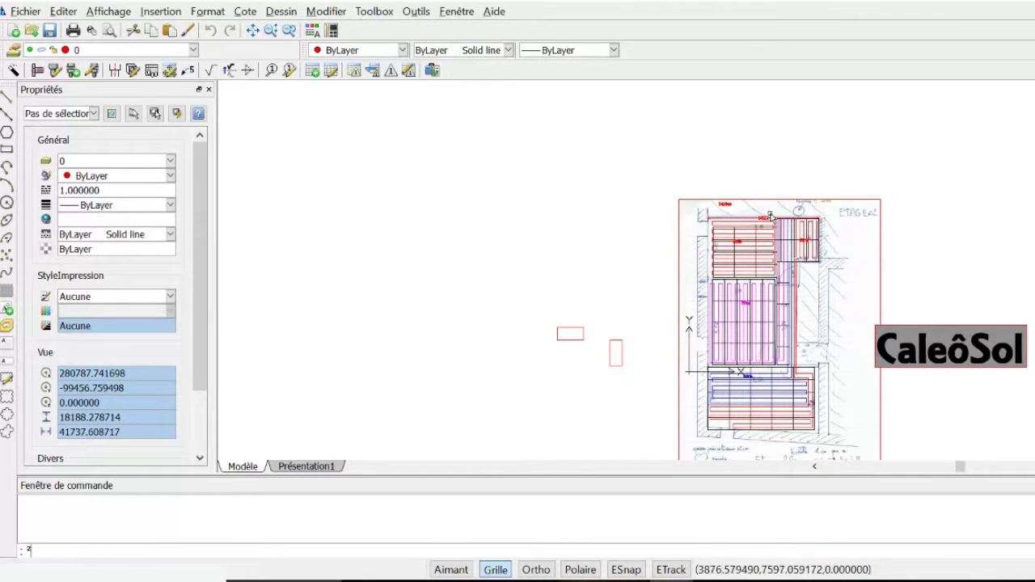
{"action": "scroll", "coordinate": [847, 224], "scroll_direction": "up", "scroll_amount": 1}
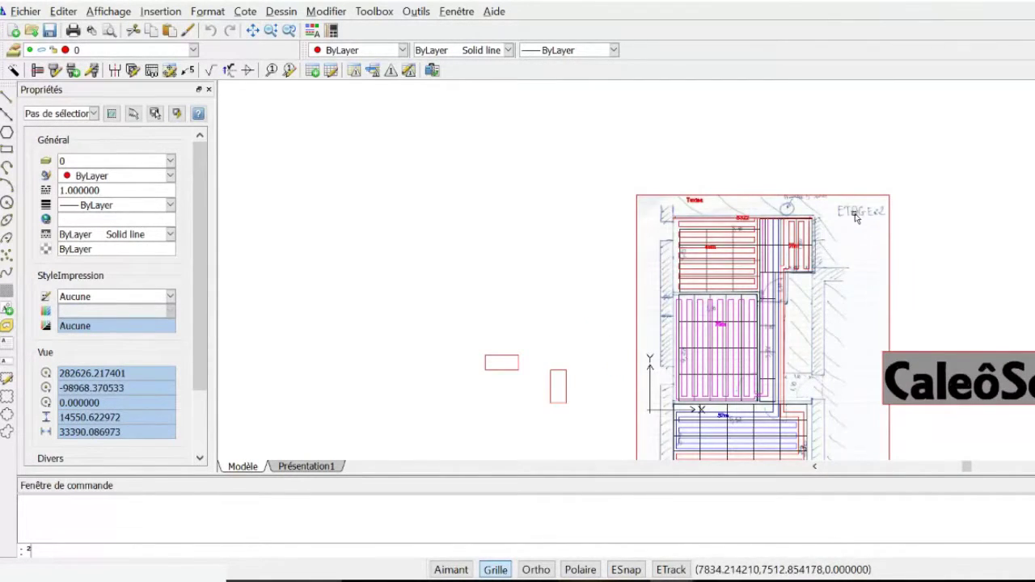
{"action": "scroll", "coordinate": [833, 225], "scroll_direction": "down", "scroll_amount": 1}
{"action": "scroll", "coordinate": [829, 445], "scroll_direction": "down", "scroll_amount": 3}
{"action": "scroll", "coordinate": [834, 357], "scroll_direction": "up", "scroll_amount": 3}
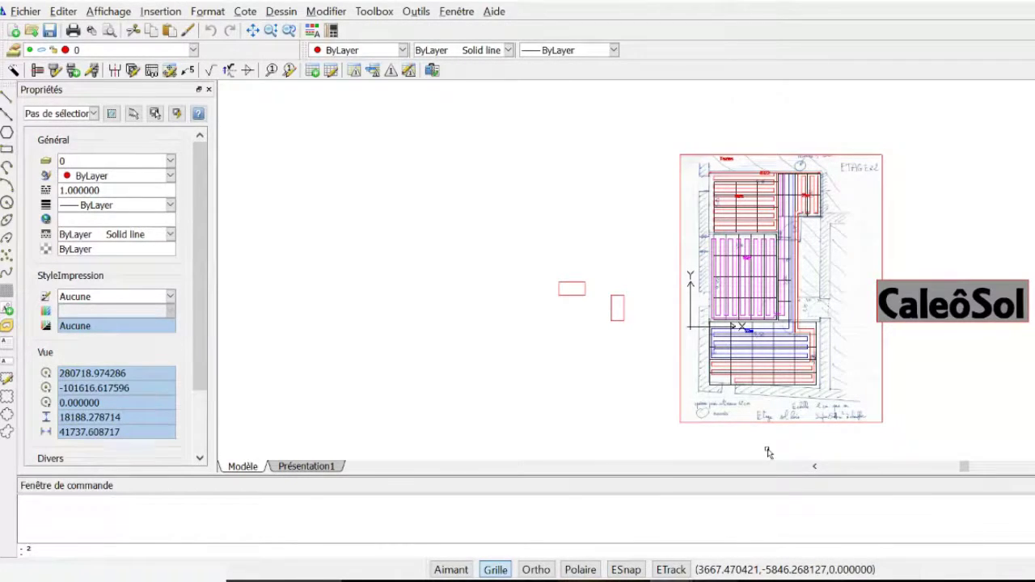
- Switch to the PDF room plan and clear the highlighted snapshot selection around the room
{"action": "key", "text": "alt+Tab"}
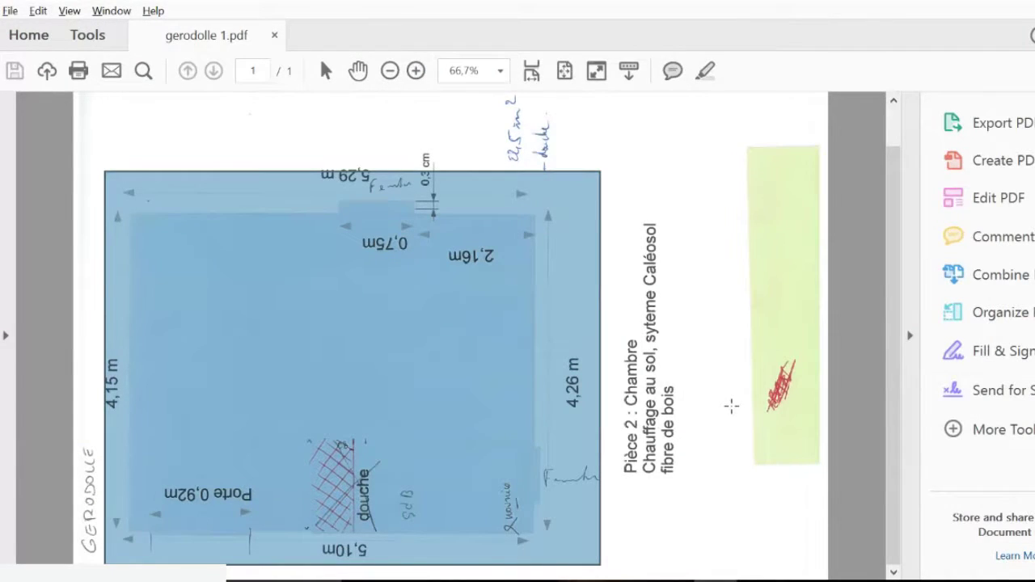
{"action": "key", "text": "Escape"}
{"action": "left_click", "coordinate": [714, 379]}
{"action": "left_click", "coordinate": [714, 378]}
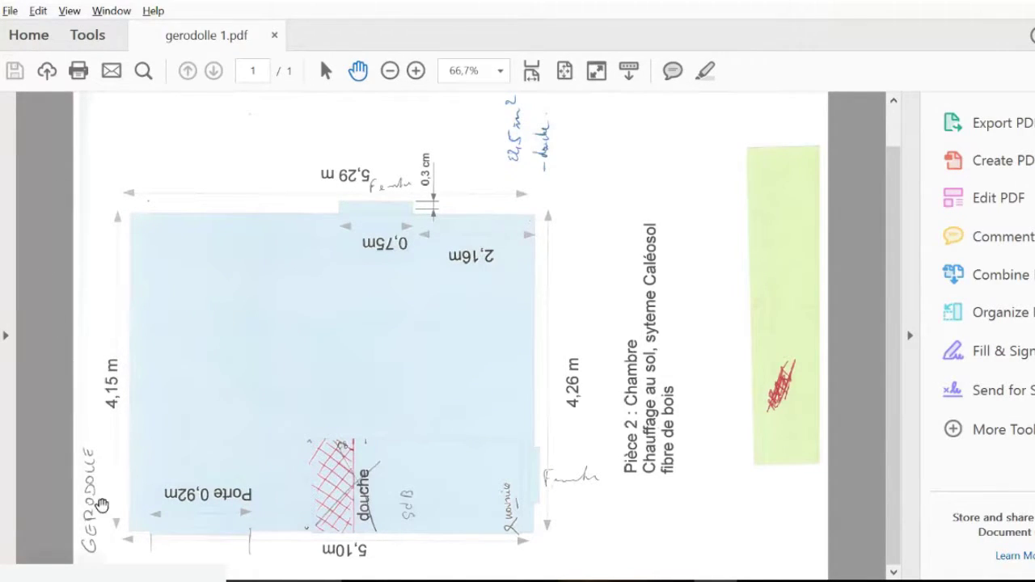
- Take a snapshot of the blue room plan in the PDF, including the dimensions around it
{"action": "scroll", "coordinate": [300, 436], "scroll_direction": "up", "scroll_amount": 1}
{"action": "scroll", "coordinate": [300, 436], "scroll_direction": "down", "scroll_amount": 1}
{"action": "scroll", "coordinate": [297, 417], "scroll_direction": "up", "scroll_amount": 1, "text": "ctrl"}
{"action": "scroll", "coordinate": [301, 416], "scroll_direction": "up", "scroll_amount": 1, "text": "ctrl"}
{"action": "left_click_drag", "start_coordinate": [301, 418], "coordinate": [364, 389], "text": "ctrl"}
{"action": "scroll", "coordinate": [361, 389], "scroll_direction": "down", "scroll_amount": 1, "text": "ctrl"}
{"action": "left_click", "coordinate": [236, 384], "text": "ctrl"}
{"action": "left_click", "coordinate": [239, 378]}
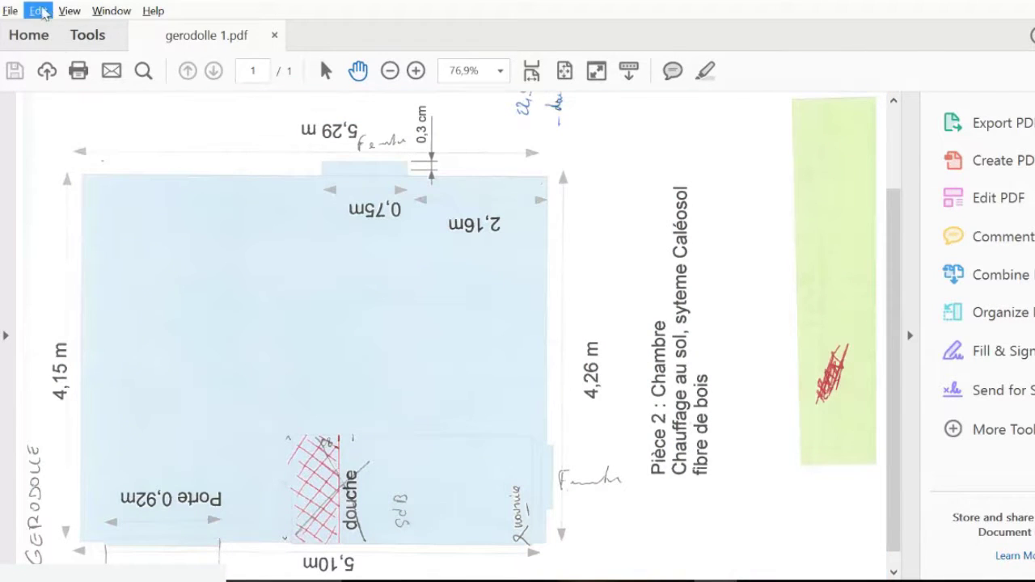
{"action": "left_click", "coordinate": [39, 10]}
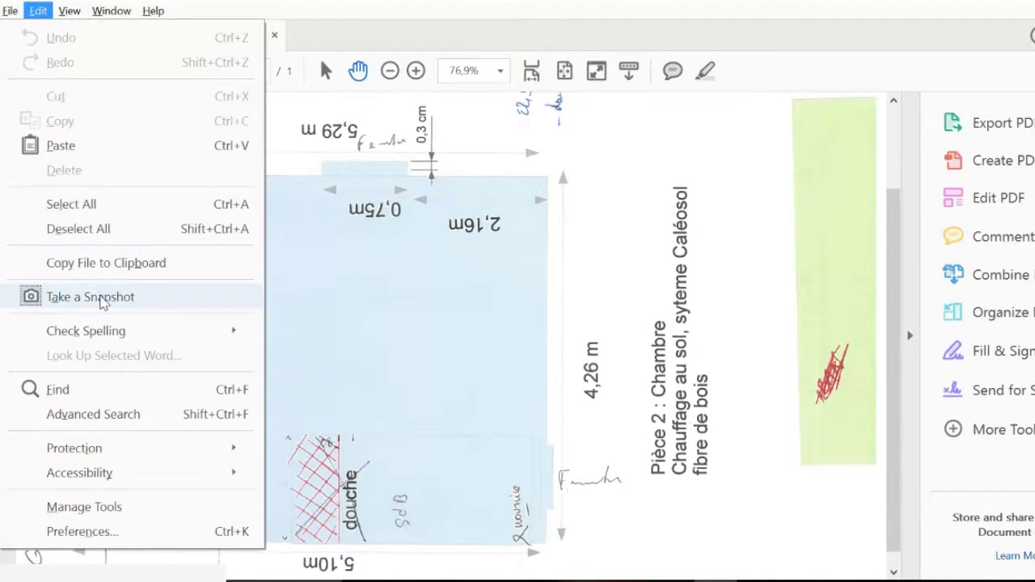
{"action": "left_click", "coordinate": [103, 297]}
{"action": "left_click_drag", "start_coordinate": [44, 123], "coordinate": [618, 576]}
{"action": "left_click", "coordinate": [747, 323]}
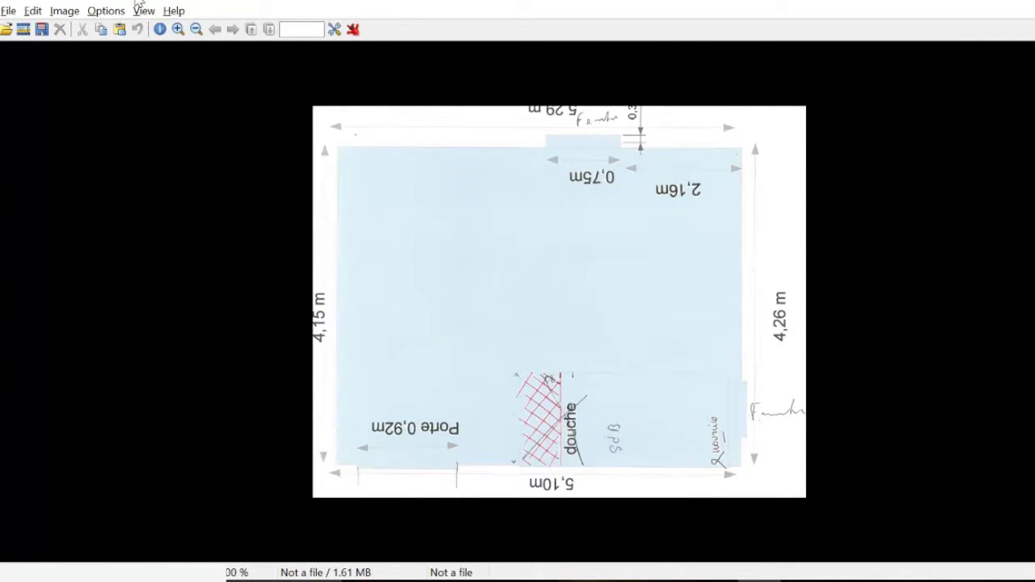
- Paste the copied room plan snapshot into the image viewer
{"action": "left_click", "coordinate": [8, 10]}
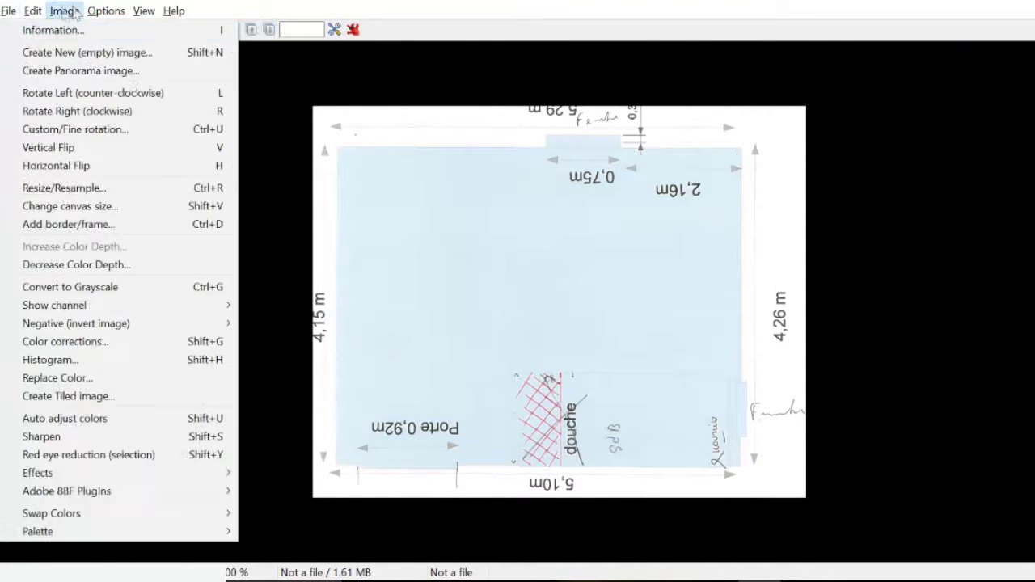
{"action": "mouse_move", "coordinate": [30, 13]}
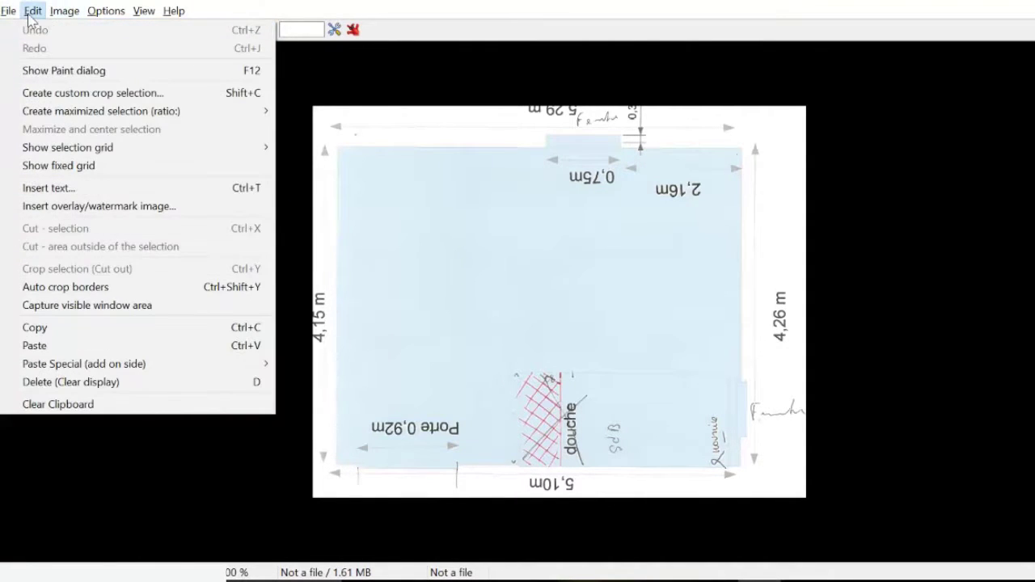
{"action": "left_click", "coordinate": [32, 347]}
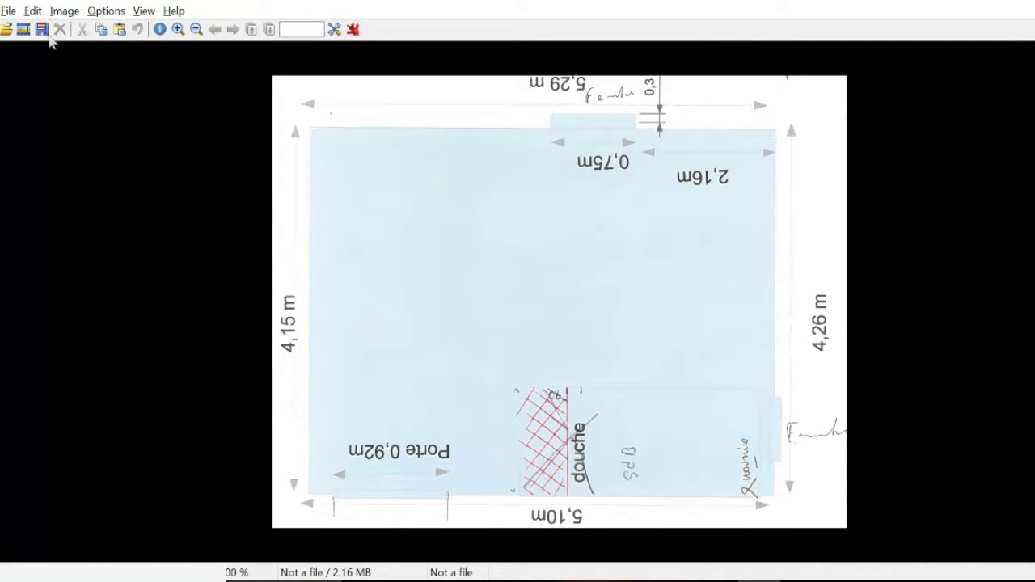
{"action": "left_click", "coordinate": [8, 13]}
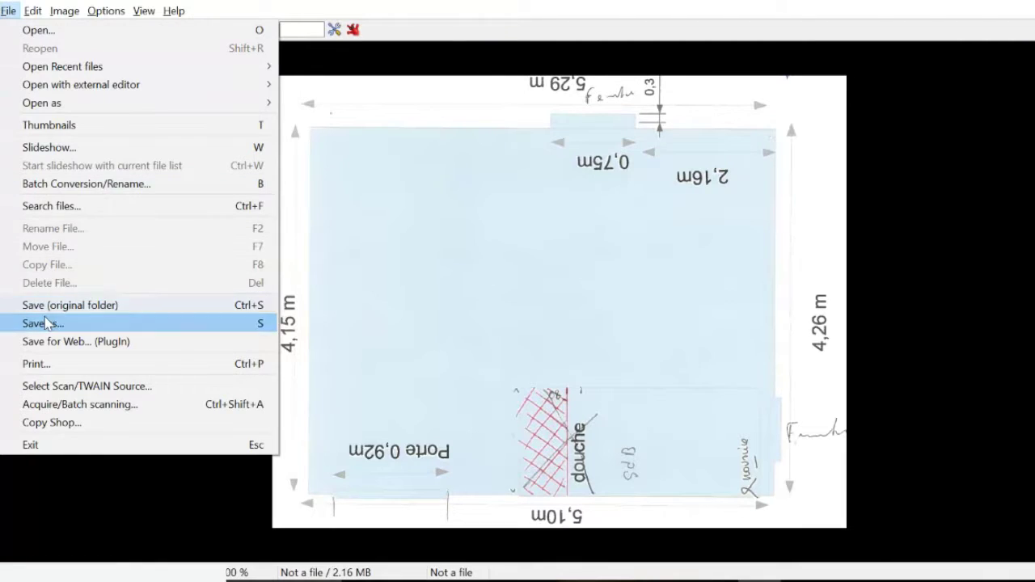
{"action": "left_click", "coordinate": [69, 497]}
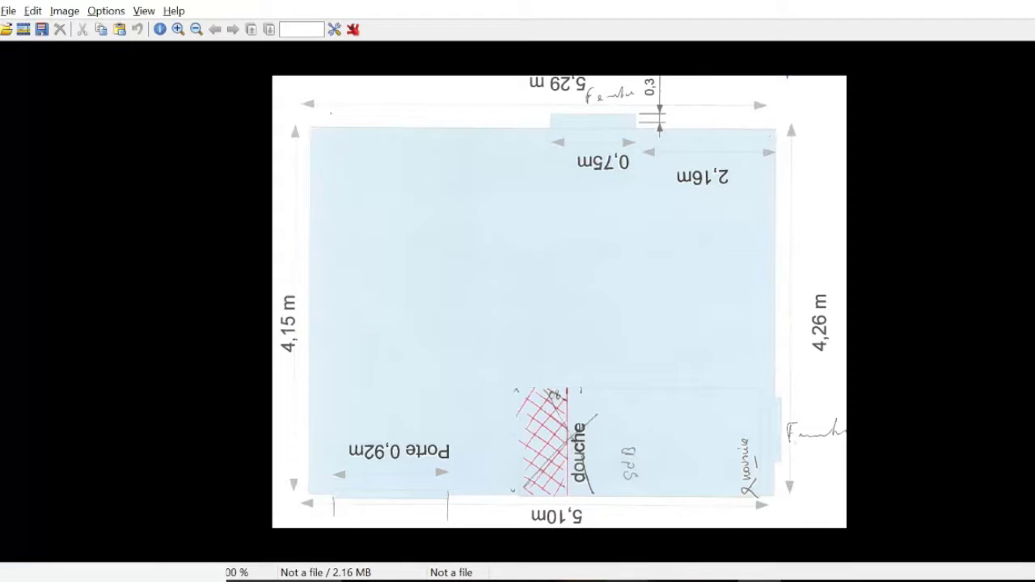
- Switch back to the CAD drawing and delete the old floor plan image together with its heating layout
{"action": "mouse_move", "coordinate": [672, 581]}
{"action": "left_click", "coordinate": [767, 501]}
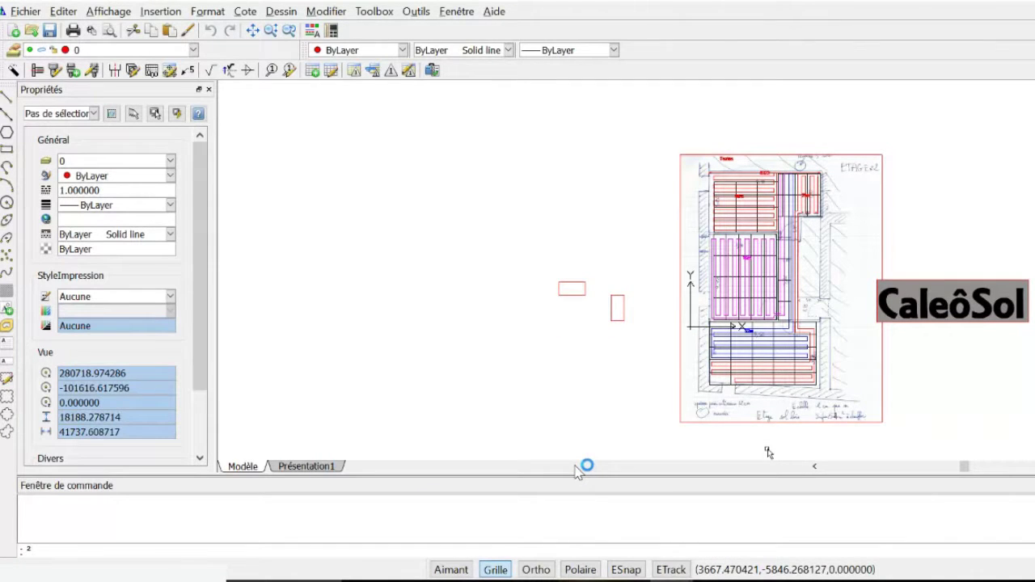
{"action": "left_click", "coordinate": [655, 135]}
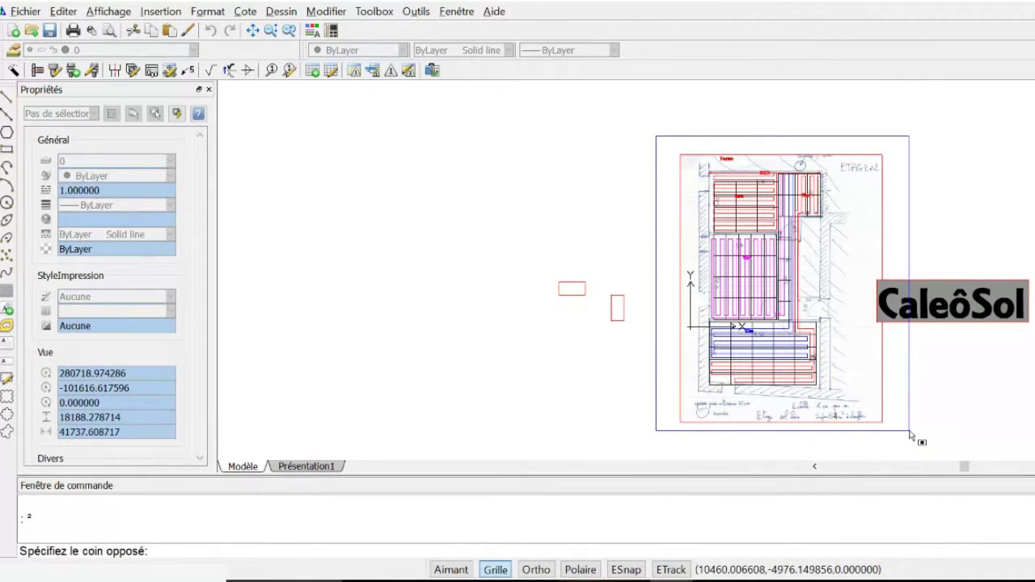
{"action": "left_click", "coordinate": [910, 434]}
{"action": "key", "text": "Delete"}
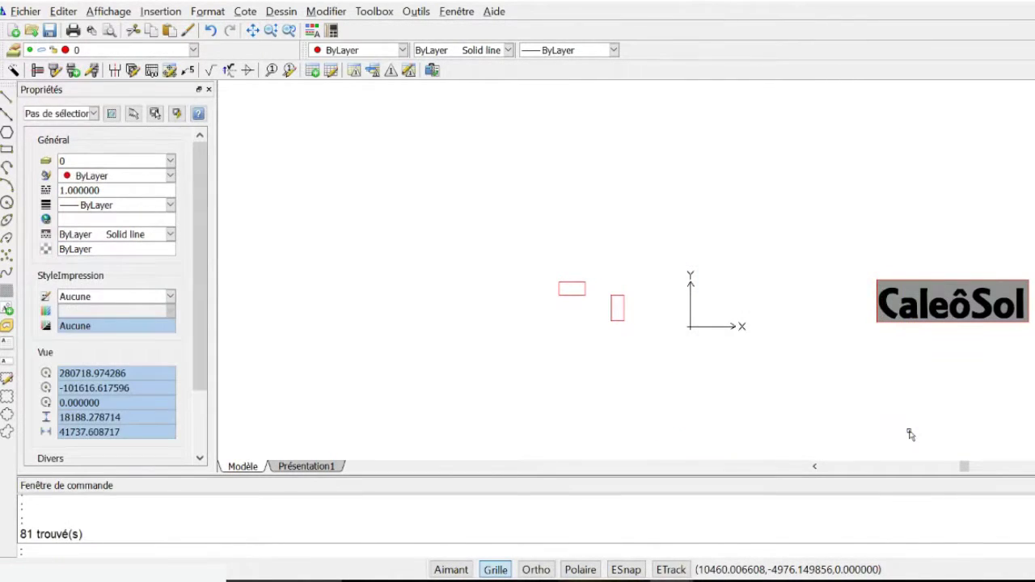
- Attach ETAGE 2.jpg as a reference image beside the CaleôSol logo, scaled freehand to about 9690 wide
{"action": "left_click", "coordinate": [172, 14]}
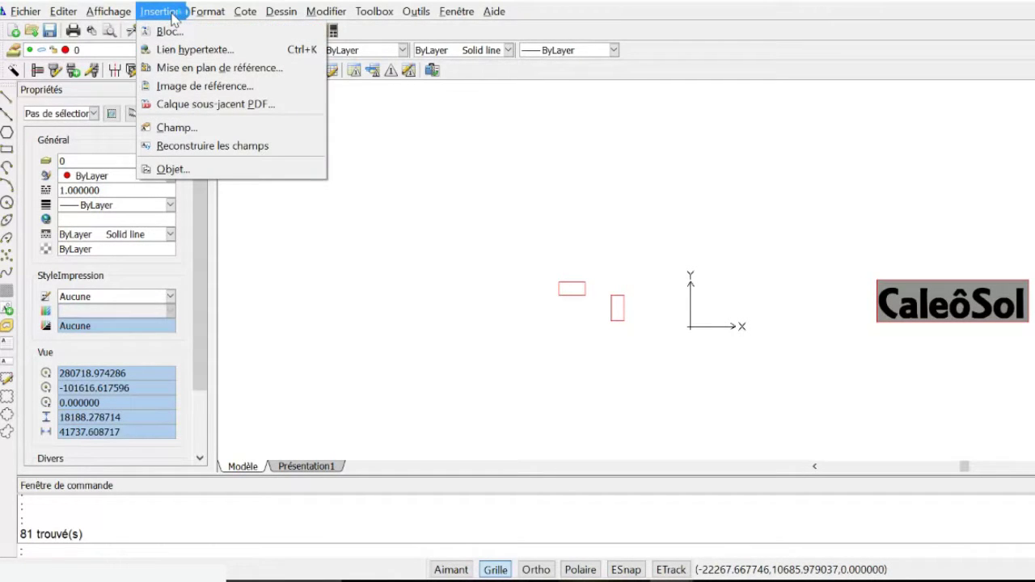
{"action": "left_click", "coordinate": [198, 86]}
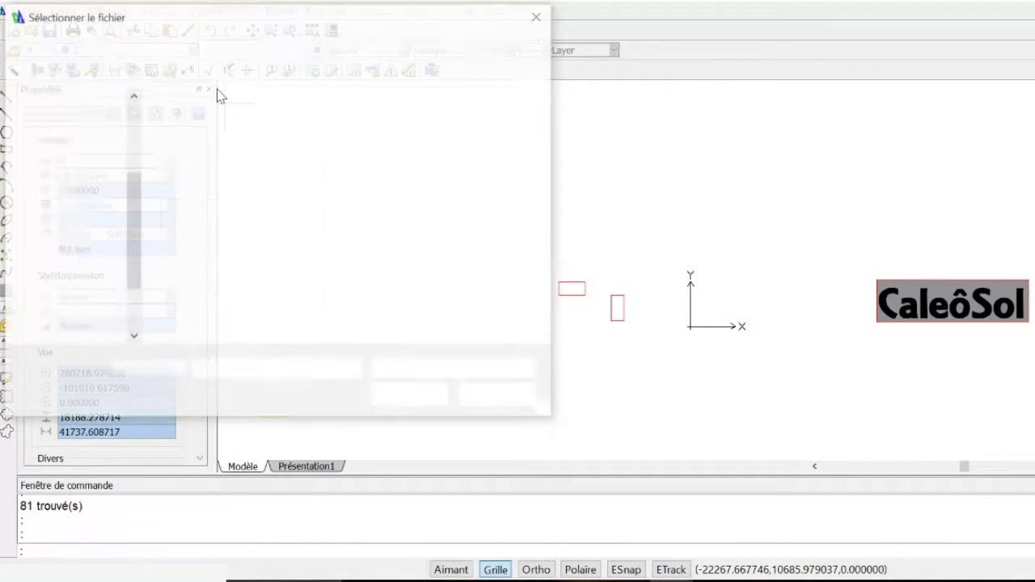
{"action": "left_click", "coordinate": [216, 199]}
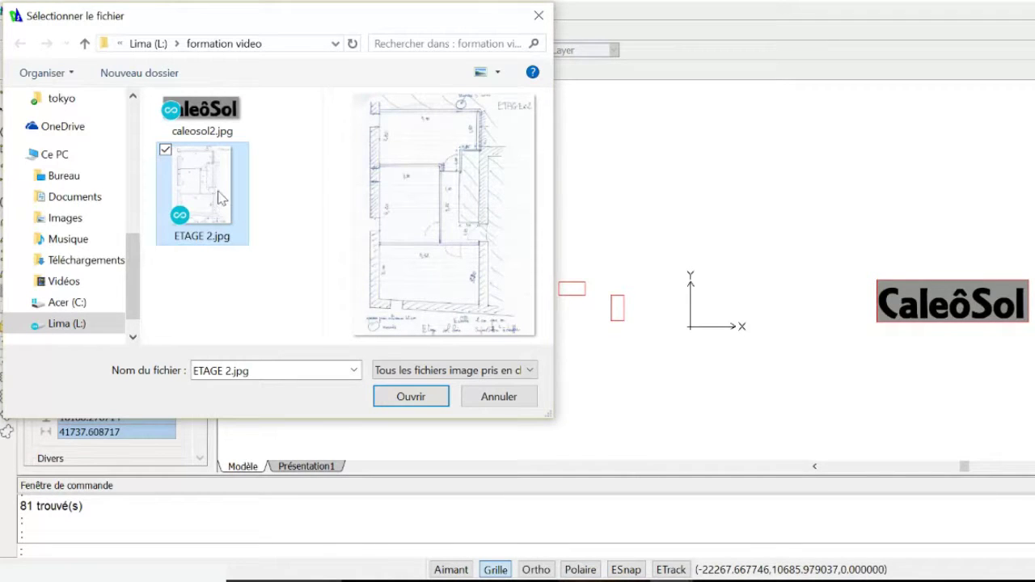
{"action": "left_click", "coordinate": [404, 398]}
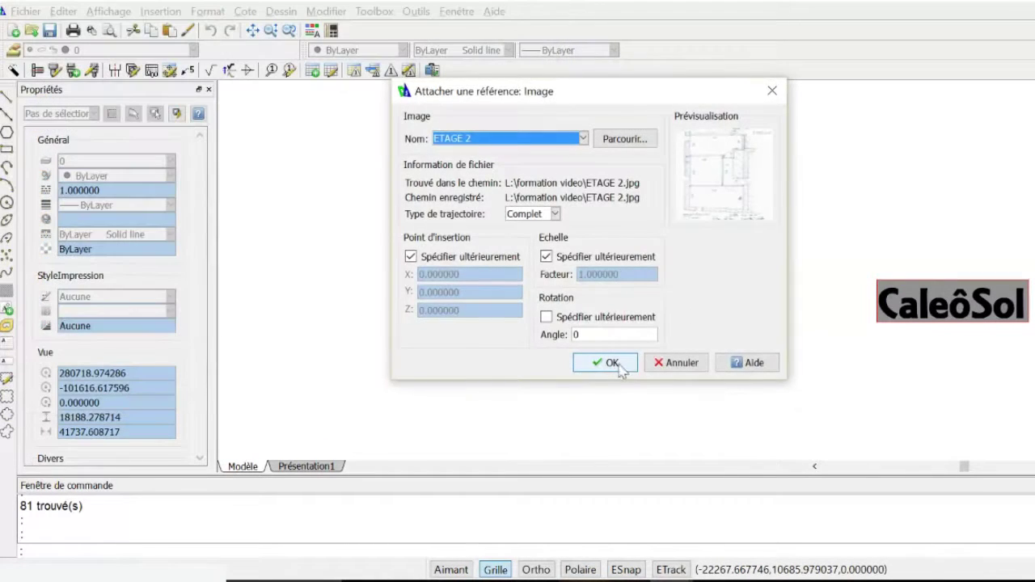
{"action": "left_click", "coordinate": [611, 364]}
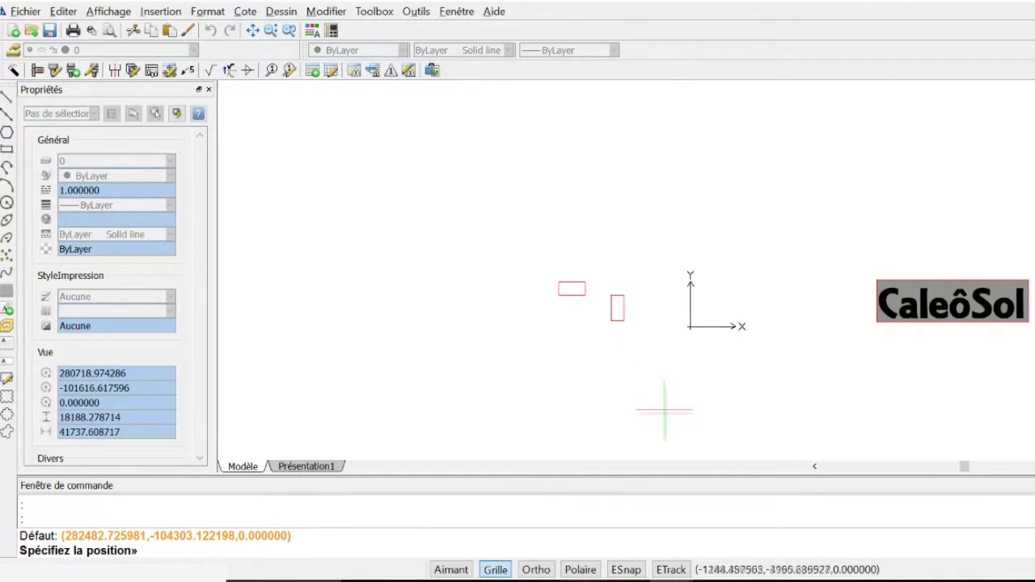
{"action": "left_click", "coordinate": [666, 392]}
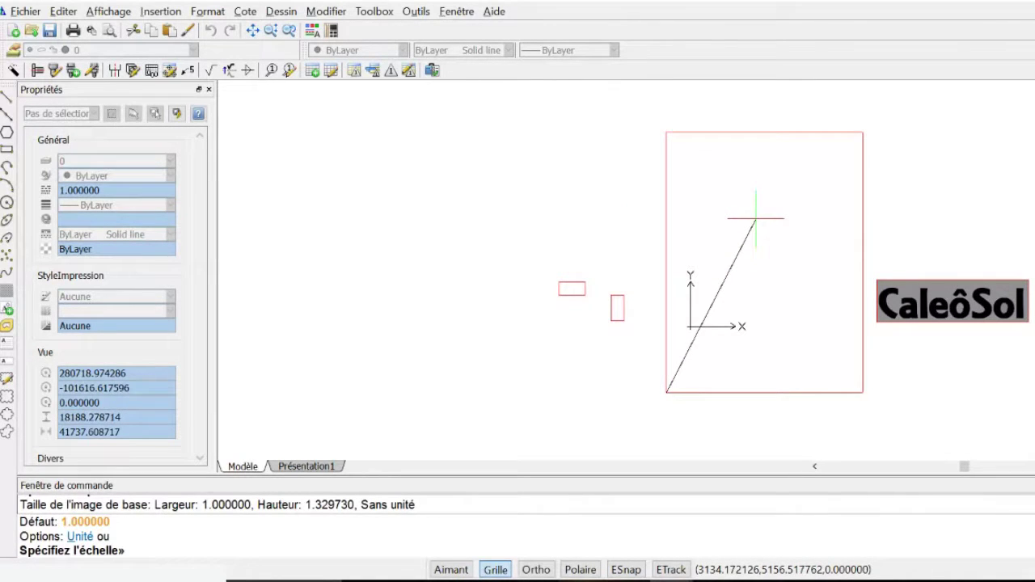
{"action": "left_click", "coordinate": [756, 211]}
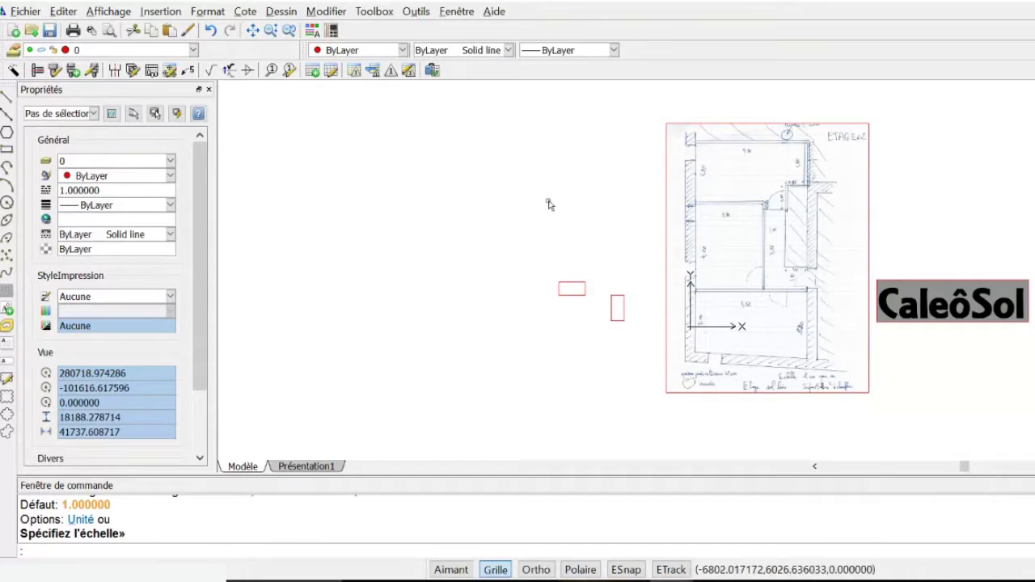
- Add a linear dimension along the wall marked 5,52 on the plan, from one end to the other
{"action": "scroll", "coordinate": [815, 276], "scroll_direction": "up", "scroll_amount": 5}
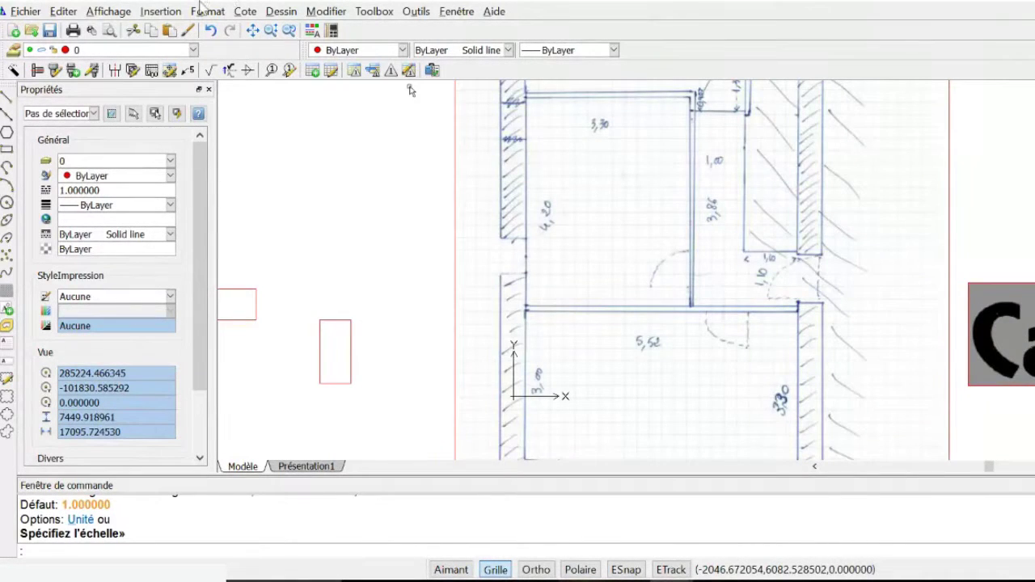
{"action": "left_click", "coordinate": [245, 12]}
{"action": "left_click", "coordinate": [267, 68]}
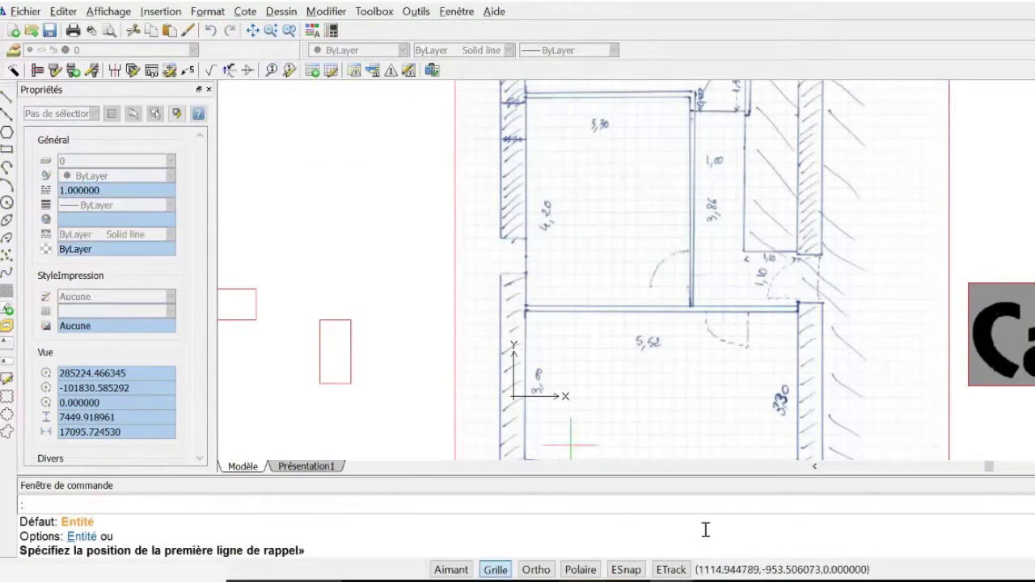
{"action": "scroll", "coordinate": [611, 328], "scroll_direction": "up", "scroll_amount": 3}
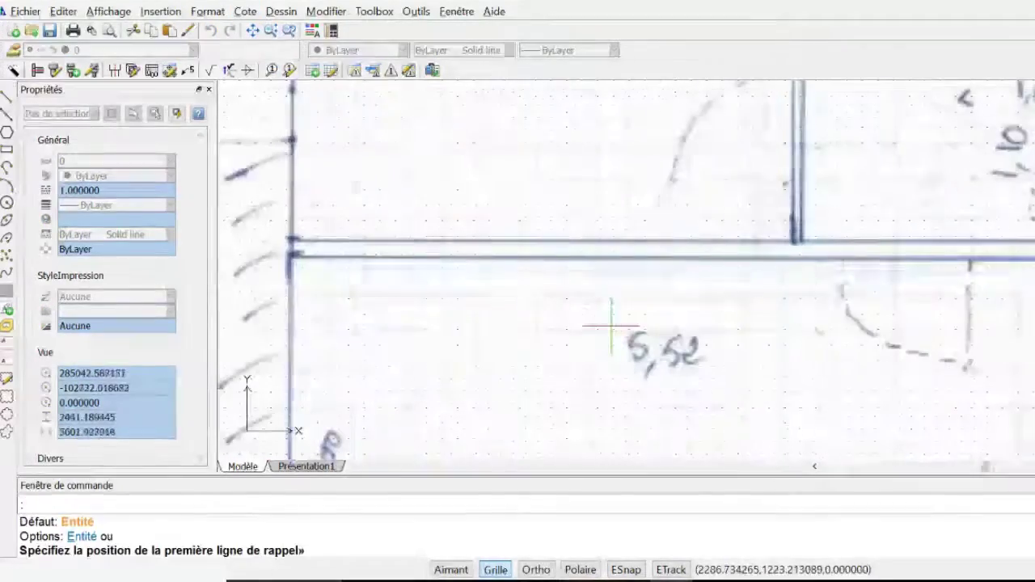
{"action": "left_click", "coordinate": [291, 257]}
{"action": "scroll", "coordinate": [501, 319], "scroll_direction": "down", "scroll_amount": 3}
{"action": "scroll", "coordinate": [691, 307], "scroll_direction": "up", "scroll_amount": 2}
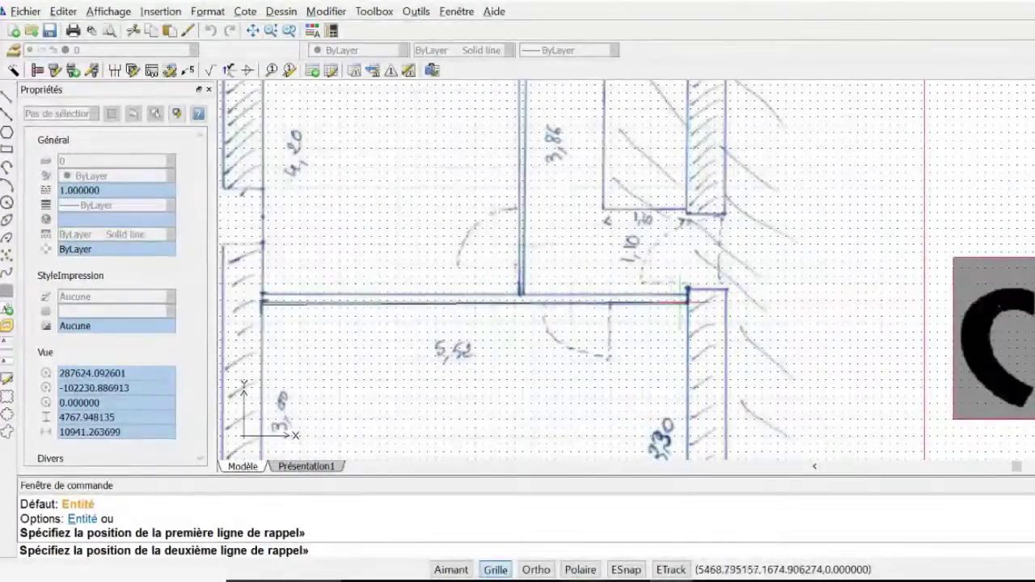
{"action": "left_click", "coordinate": [687, 300]}
{"action": "left_click", "coordinate": [508, 325]}
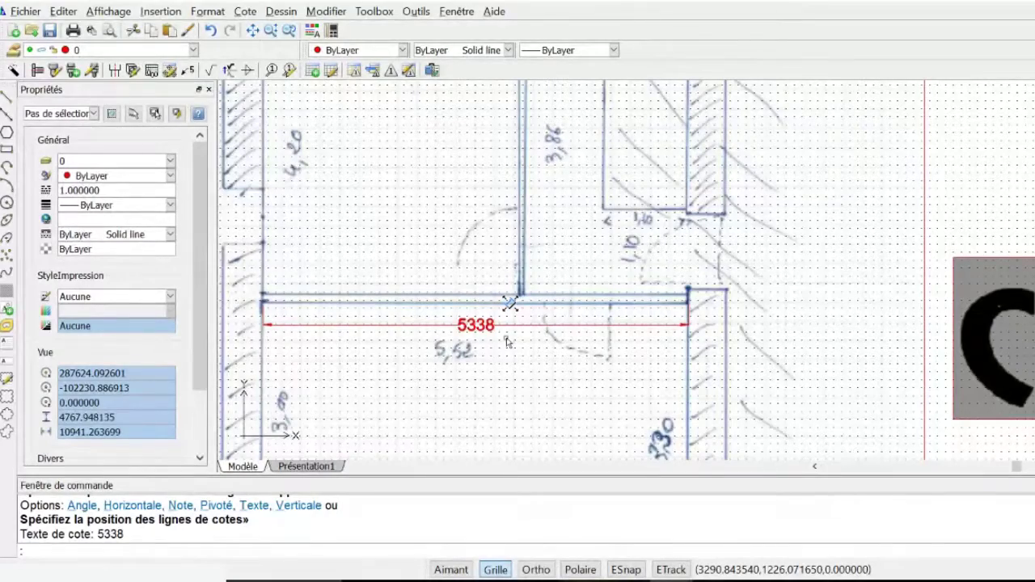
{"action": "key", "text": "Escape"}
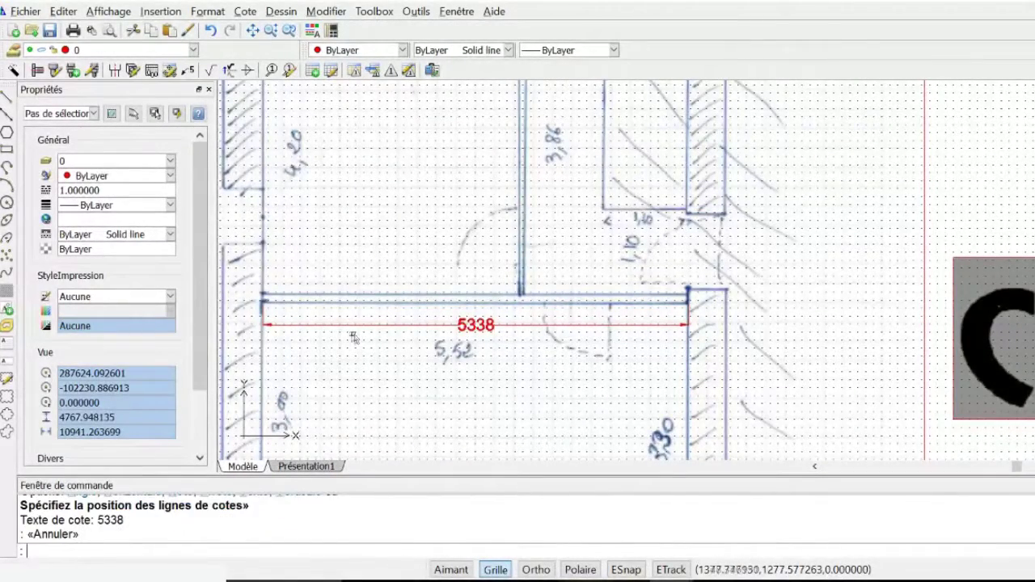
- Select the attached plan image and open its width property for editing
{"action": "scroll", "coordinate": [354, 338], "scroll_direction": "down", "scroll_amount": 5}
{"action": "key", "text": "Escape"}
{"action": "key", "text": "Escape"}
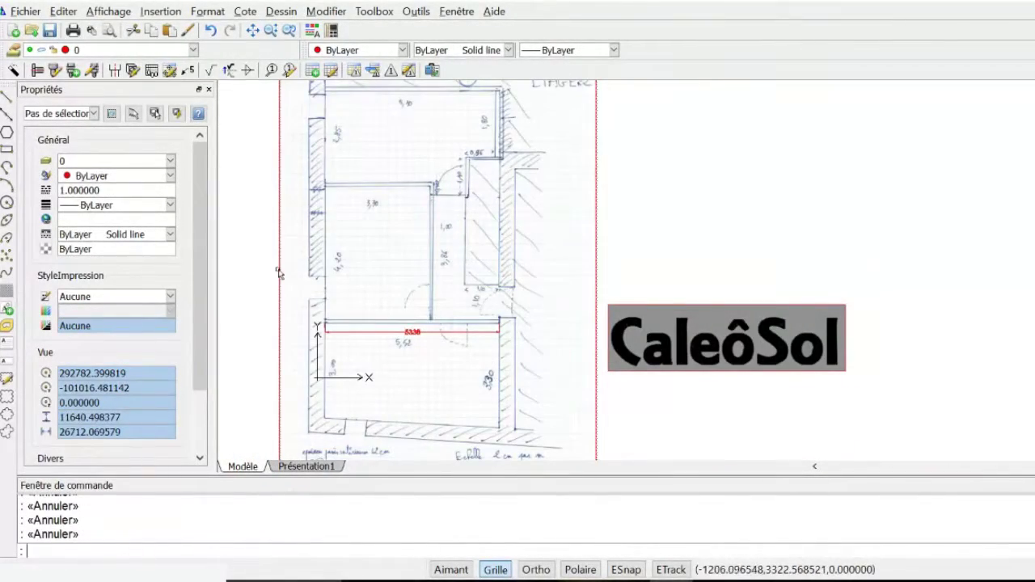
{"action": "left_click", "coordinate": [278, 280]}
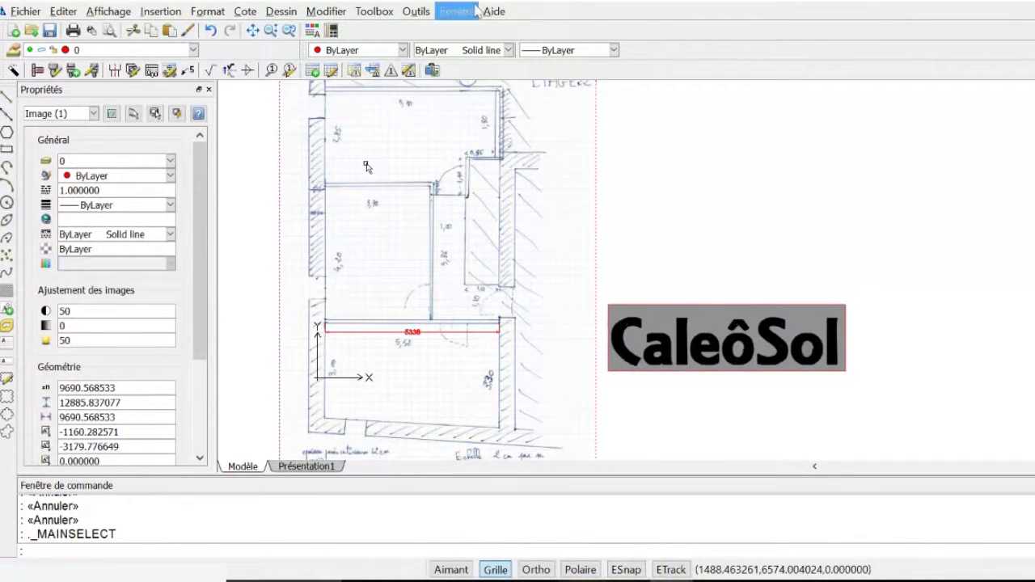
{"action": "left_click_drag", "start_coordinate": [120, 417], "coordinate": [58, 422]}
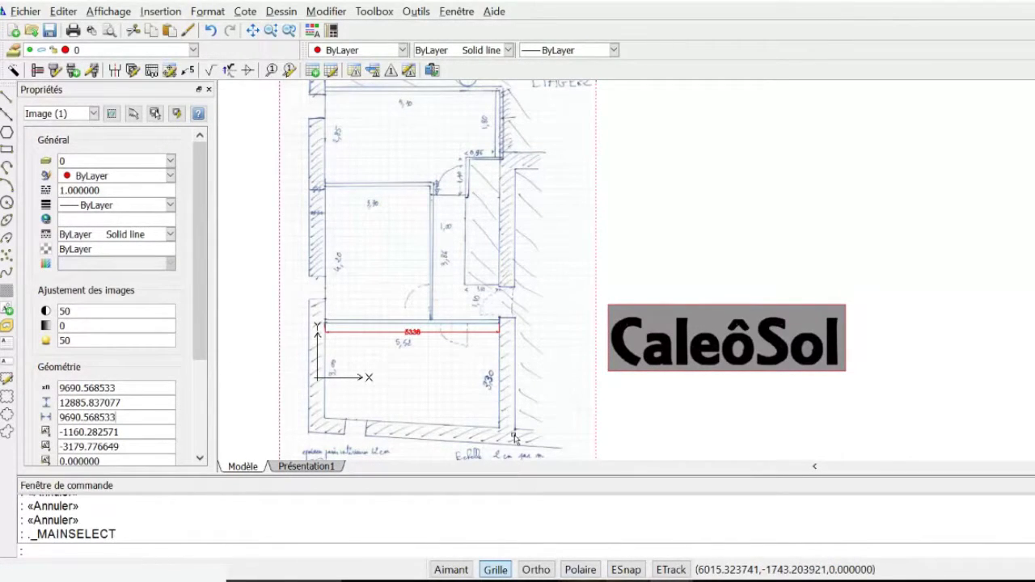
- Switch to the calculator and compute a new image width as 5,338 ÷ 5,52 × 9690
{"action": "key", "text": "alt+Tab"}
{"action": "left_click", "coordinate": [884, 303]}
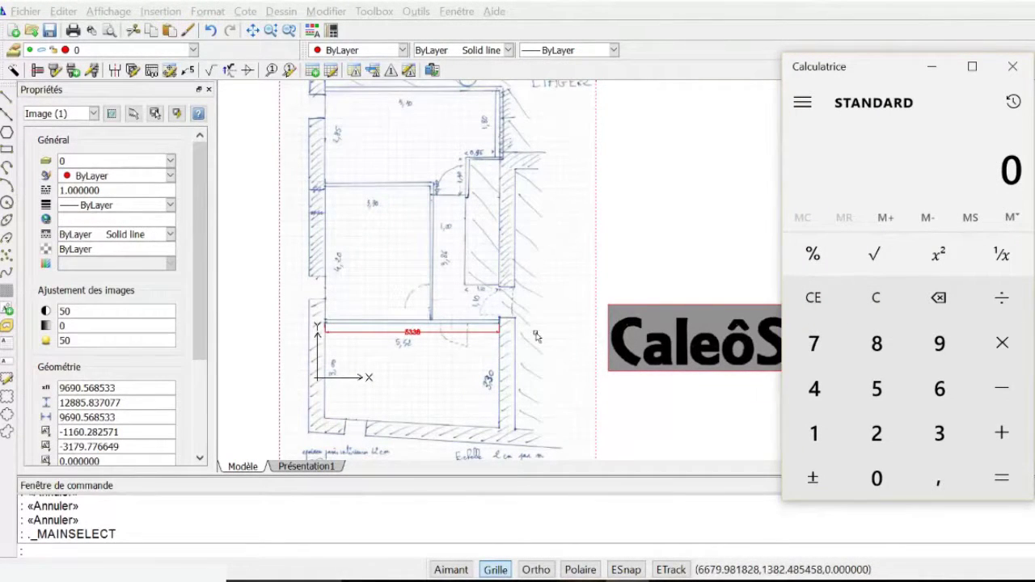
{"action": "scroll", "coordinate": [414, 334], "scroll_direction": "up", "scroll_amount": 2}
{"action": "scroll", "coordinate": [413, 334], "scroll_direction": "up", "scroll_amount": 1}
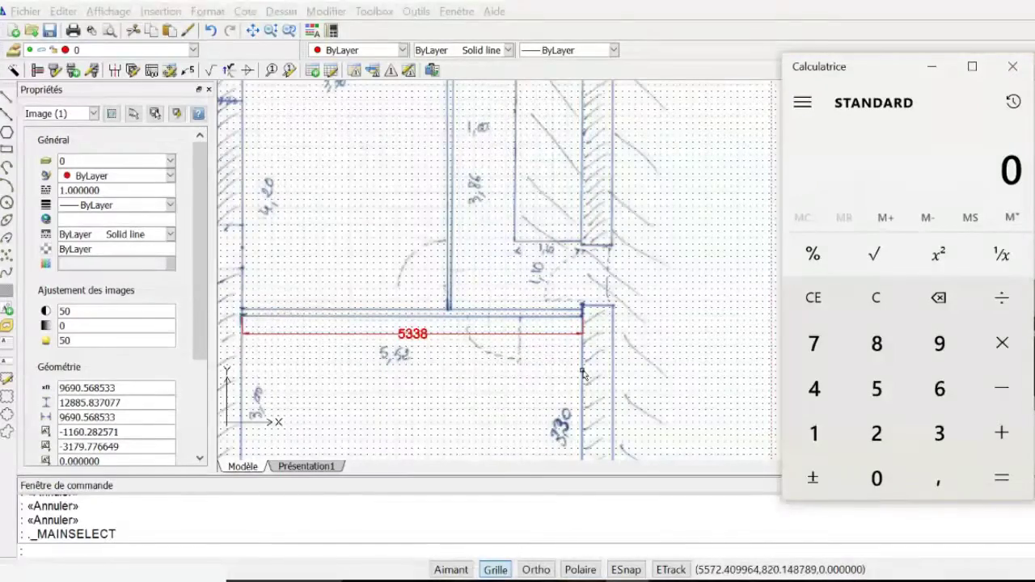
{"action": "type", "text": "5,338"}
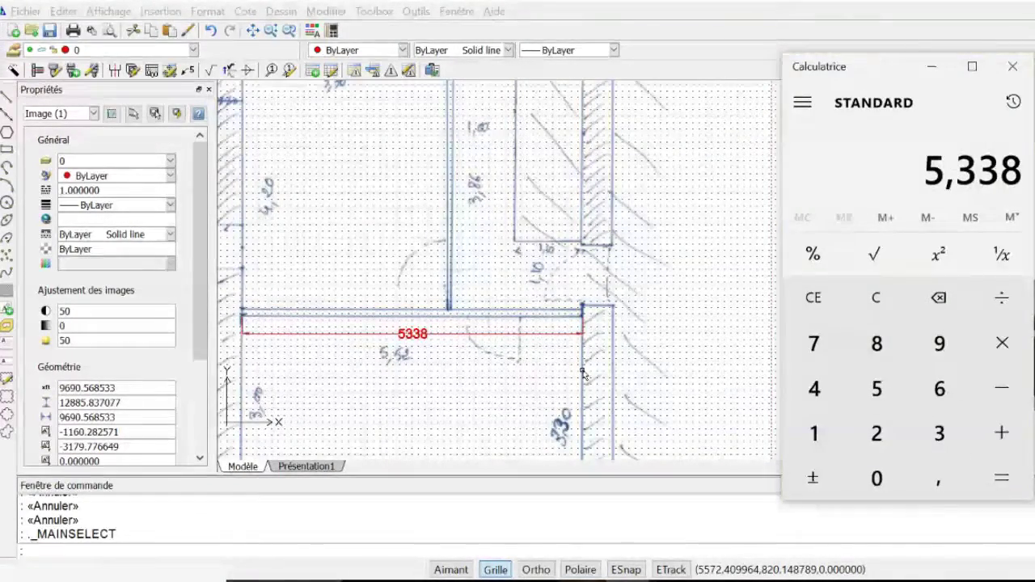
{"action": "key", "text": "slash"}
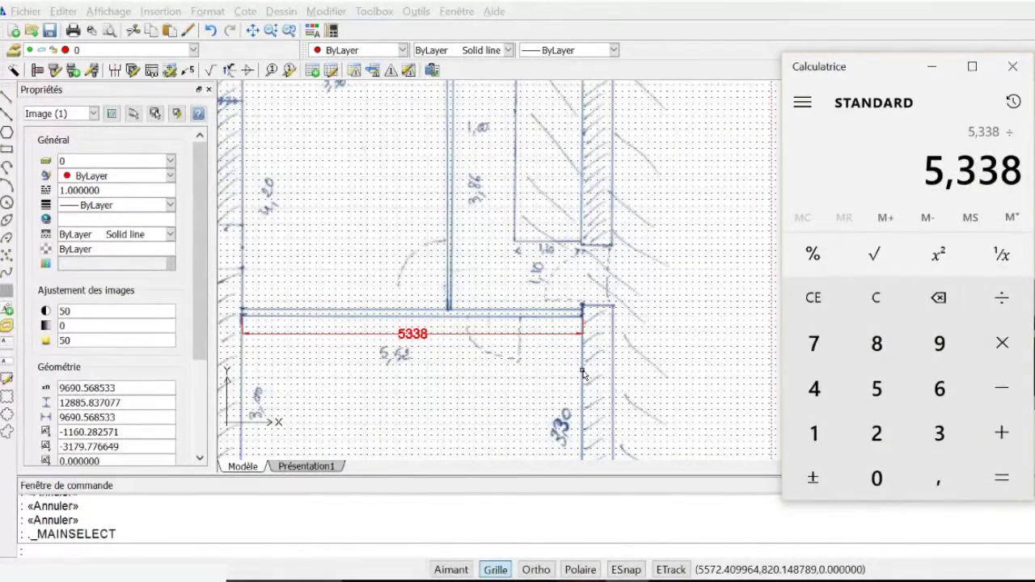
{"action": "type", "text": "5,52"}
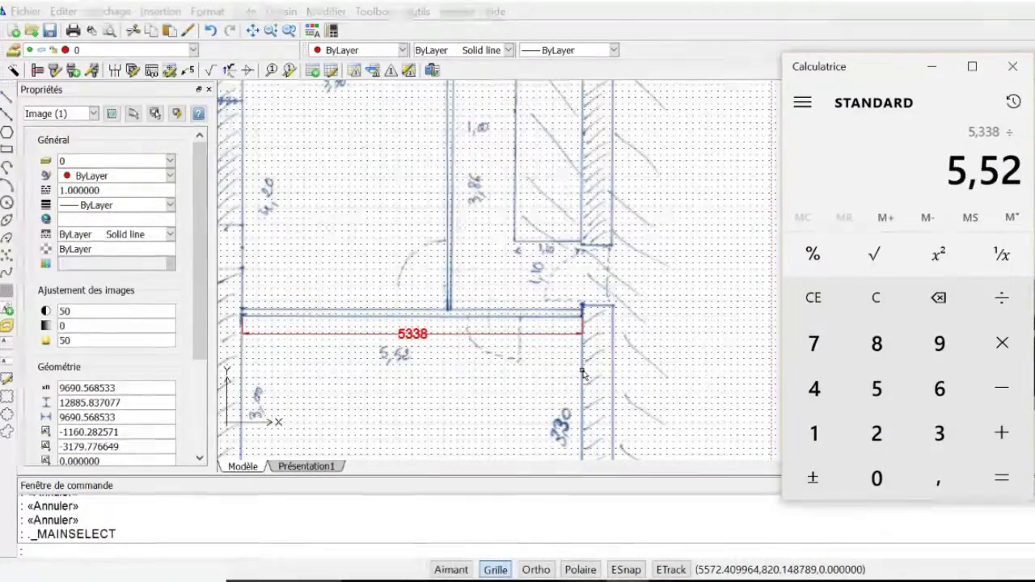
{"action": "key", "text": "asterisk"}
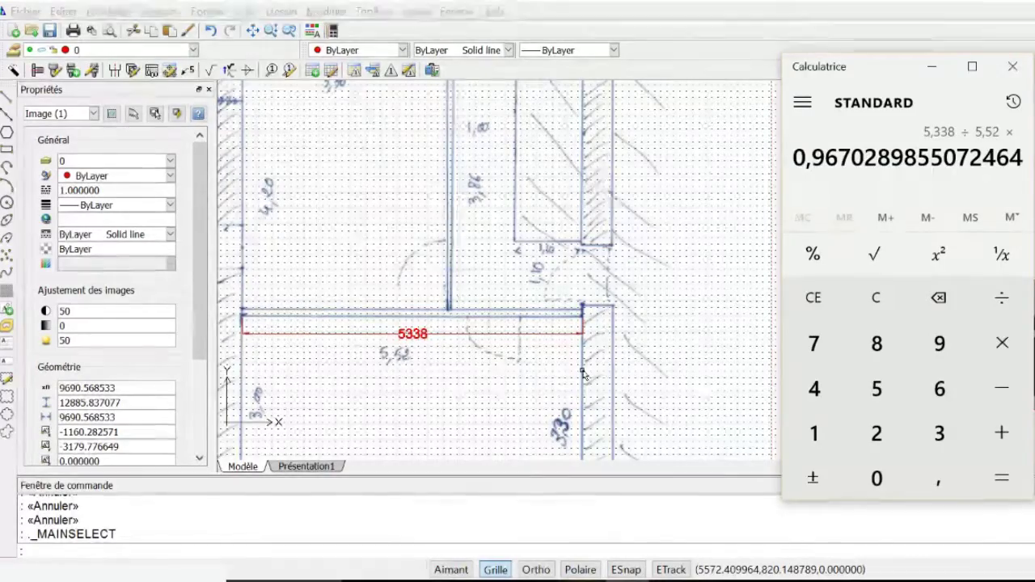
{"action": "type", "text": "9 690"}
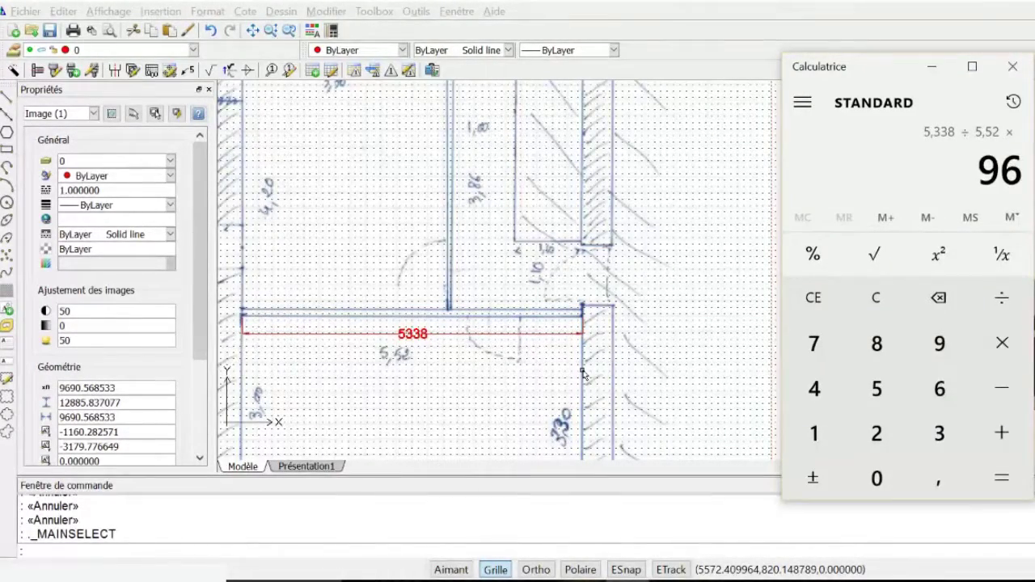
{"action": "key", "text": "Return"}
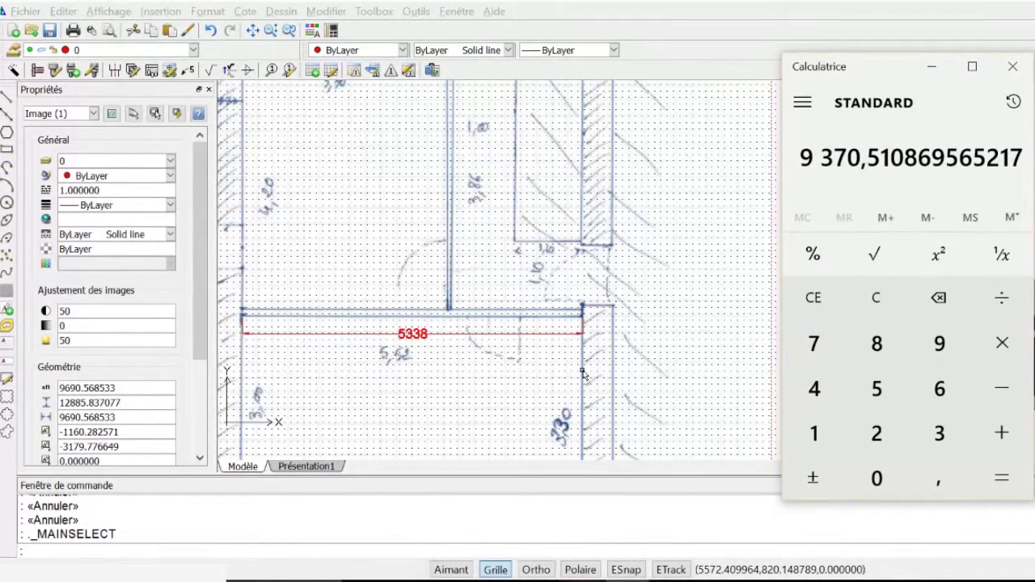
- Back in the CAD drawing, set the selected plan image's width to 9370
{"action": "left_click", "coordinate": [121, 416]}
{"action": "type", "text": "9370"}
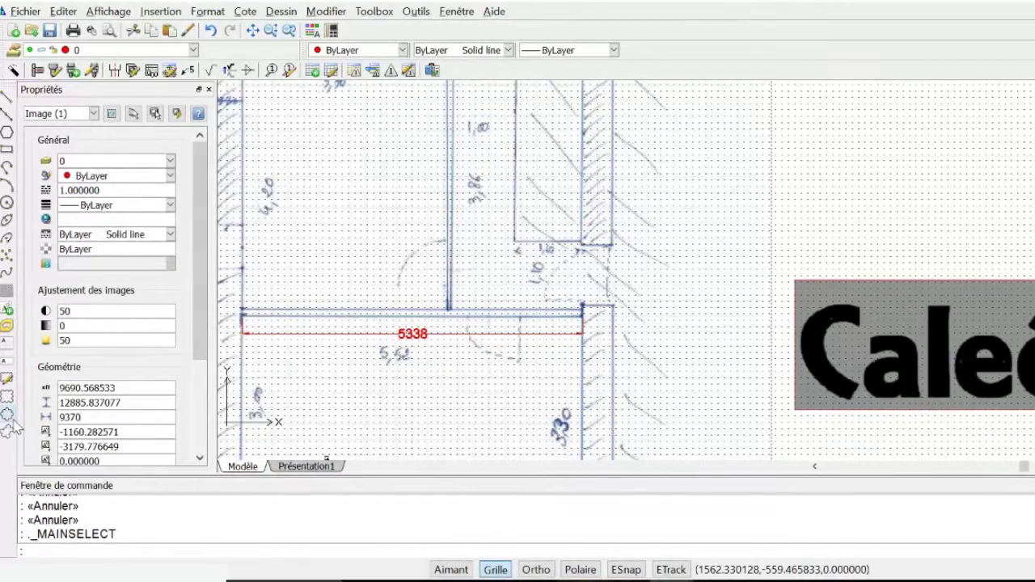
{"action": "key", "text": "Tab"}
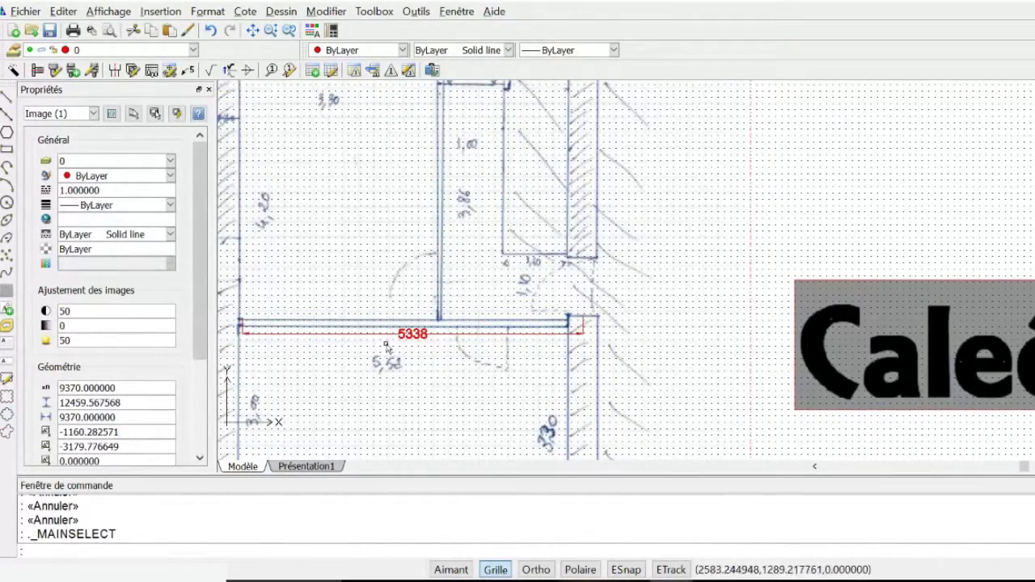
- Delete the outdated linear dimension along the wall marked 5,52, leaving the plan image in place
{"action": "scroll", "coordinate": [406, 332], "scroll_direction": "down", "scroll_amount": 4}
{"action": "scroll", "coordinate": [406, 332], "scroll_direction": "up", "scroll_amount": 3}
{"action": "scroll", "coordinate": [406, 331], "scroll_direction": "up", "scroll_amount": 2}
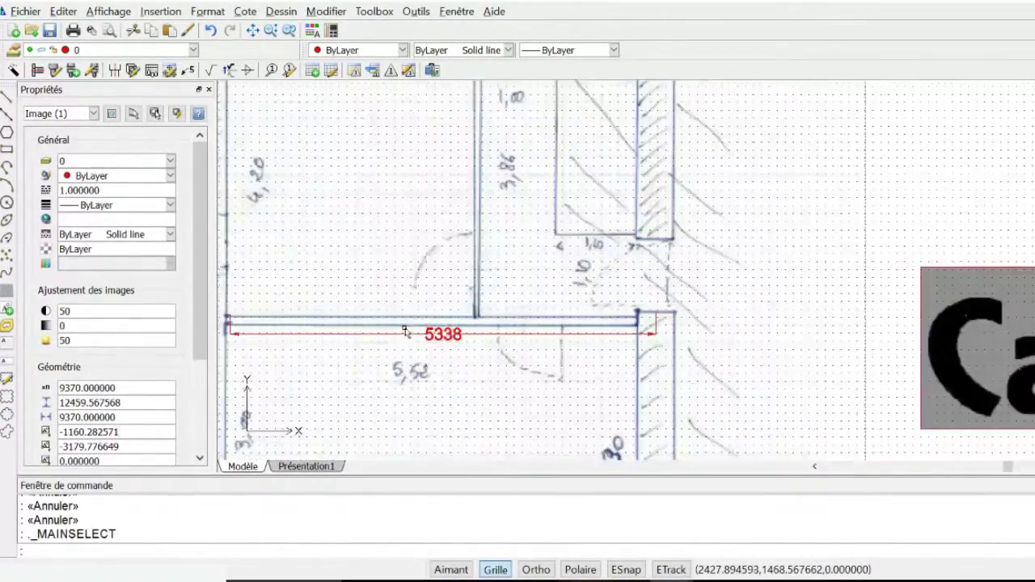
{"action": "left_click", "coordinate": [398, 334]}
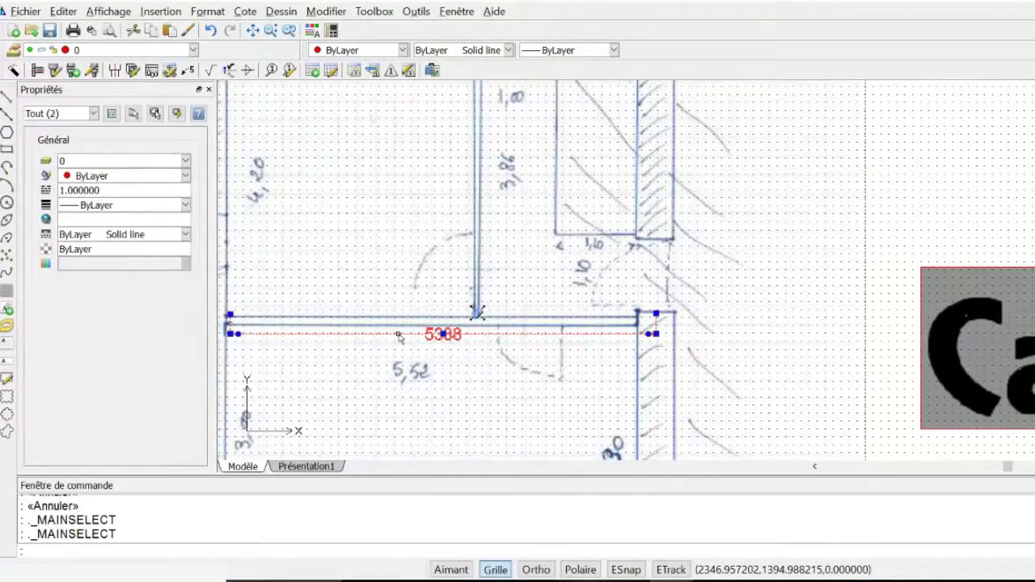
{"action": "key", "text": "Escape"}
{"action": "key", "text": "Escape"}
{"action": "key", "text": "Escape"}
{"action": "left_click", "coordinate": [399, 338]}
{"action": "key", "text": "Escape"}
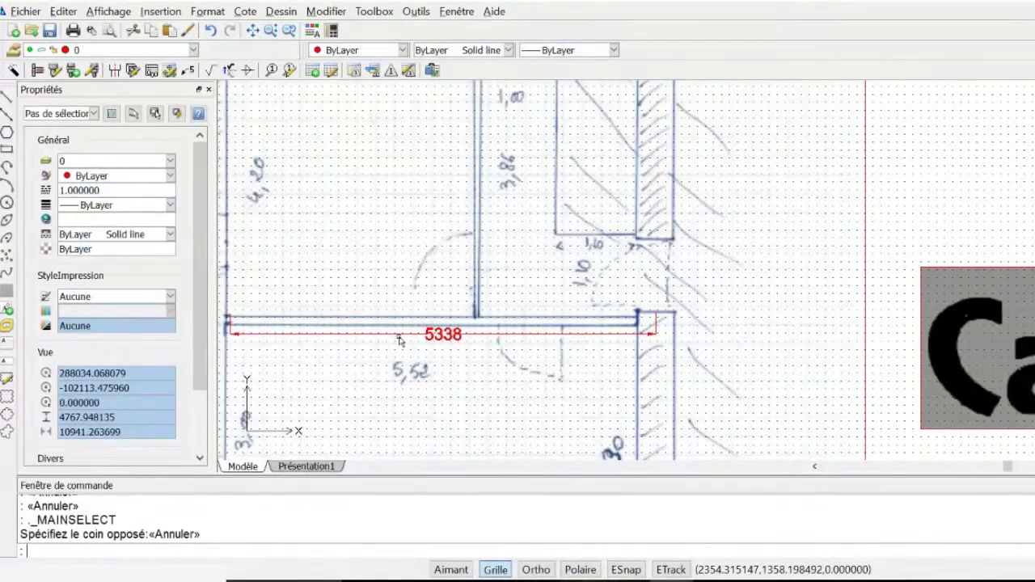
{"action": "left_click", "coordinate": [407, 330]}
{"action": "key", "text": "Delete"}
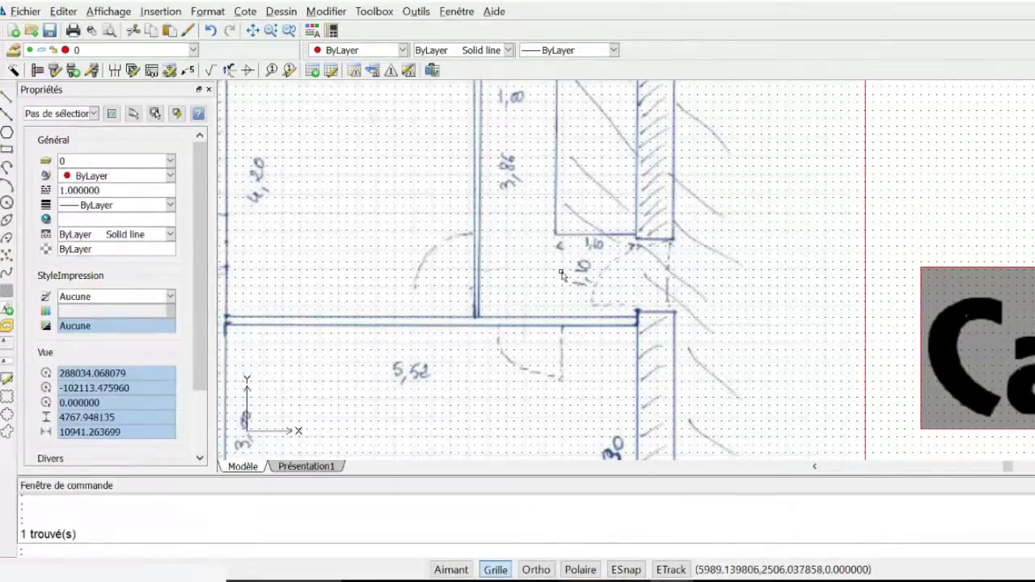
- Add a new linear dimension between the two ends of the wall marked 5,52, placing it just below the wall
{"action": "left_click", "coordinate": [245, 11]}
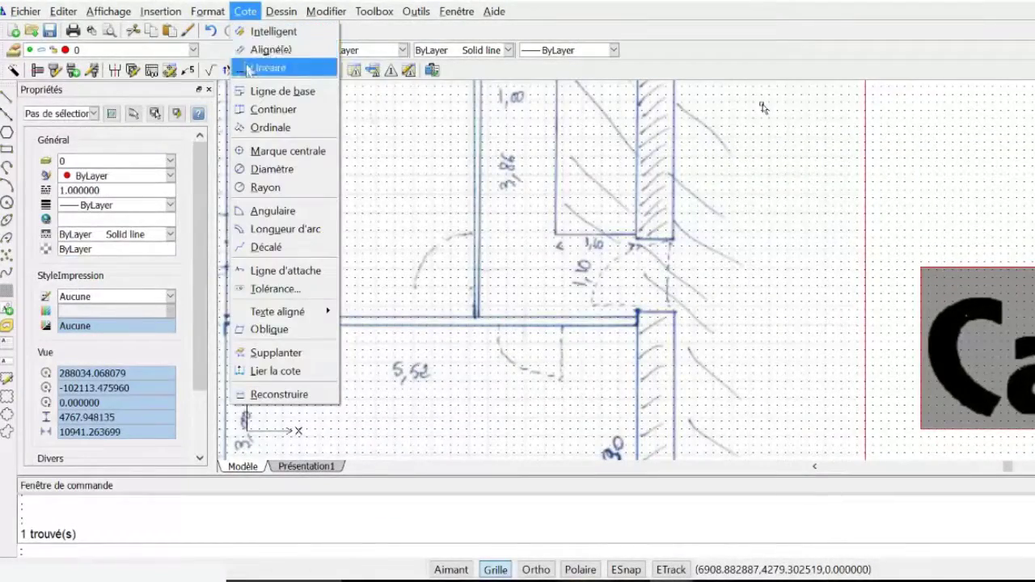
{"action": "left_click", "coordinate": [259, 68]}
{"action": "scroll", "coordinate": [339, 300], "scroll_direction": "up", "scroll_amount": 3}
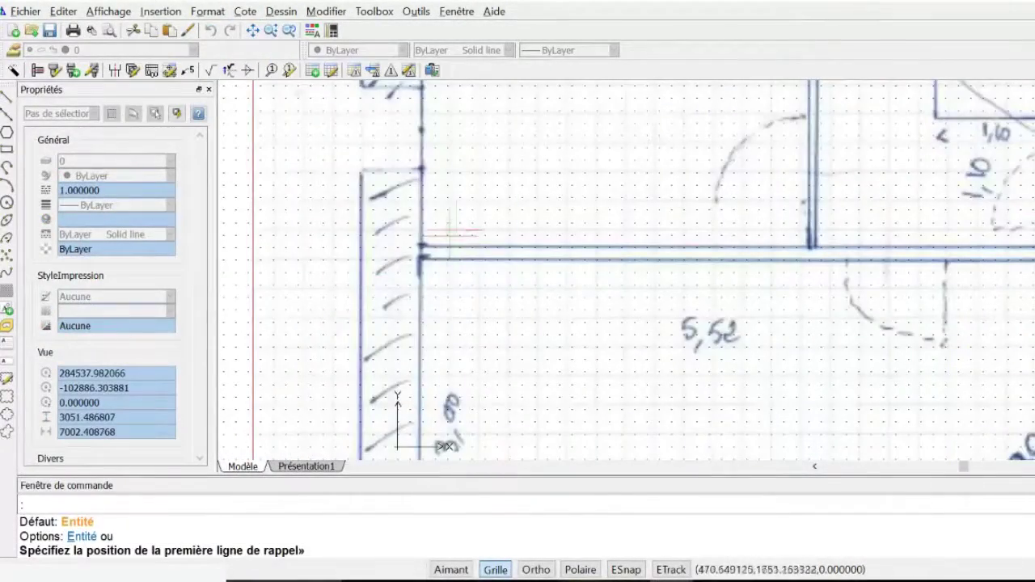
{"action": "left_click", "coordinate": [421, 259]}
{"action": "scroll", "coordinate": [446, 312], "scroll_direction": "down", "scroll_amount": 3}
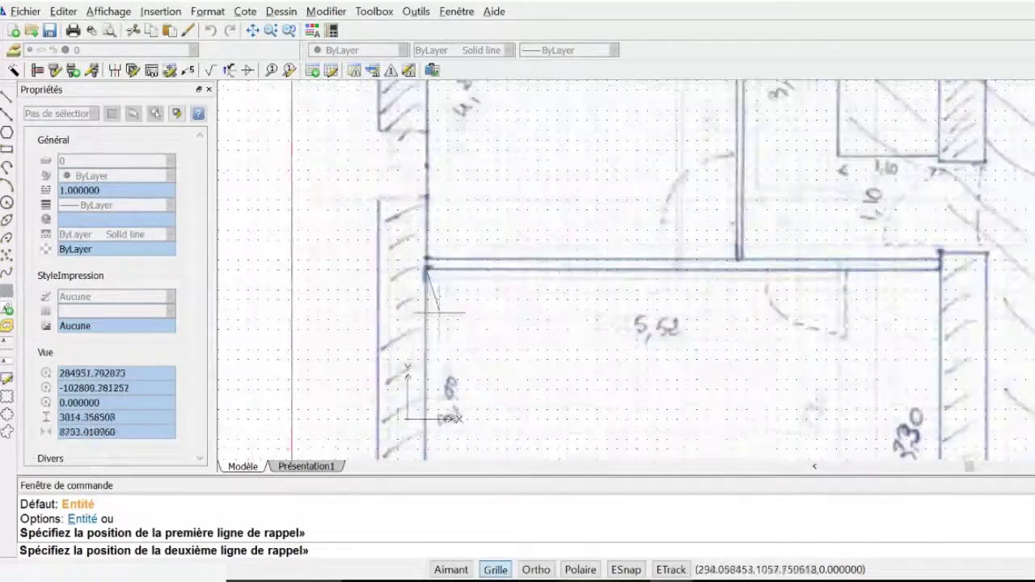
{"action": "scroll", "coordinate": [810, 297], "scroll_direction": "up", "scroll_amount": 2}
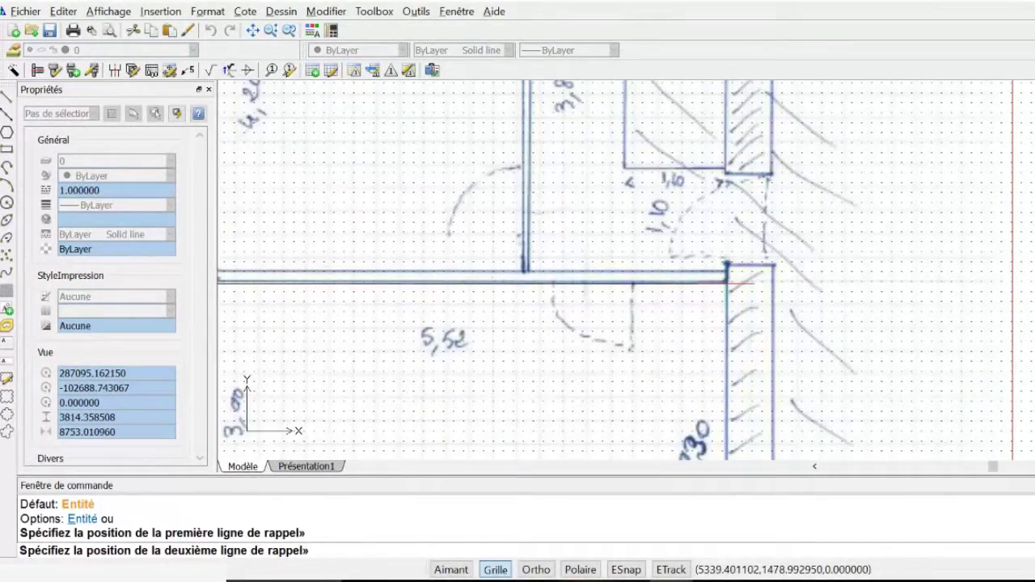
{"action": "left_click", "coordinate": [727, 267]}
{"action": "left_click", "coordinate": [503, 314]}
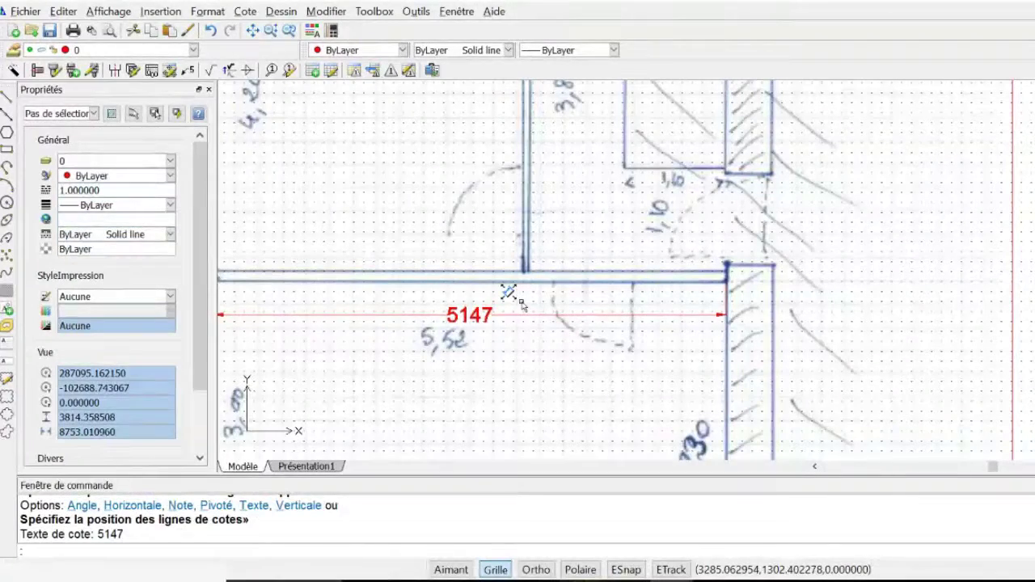
{"action": "key", "text": "Escape"}
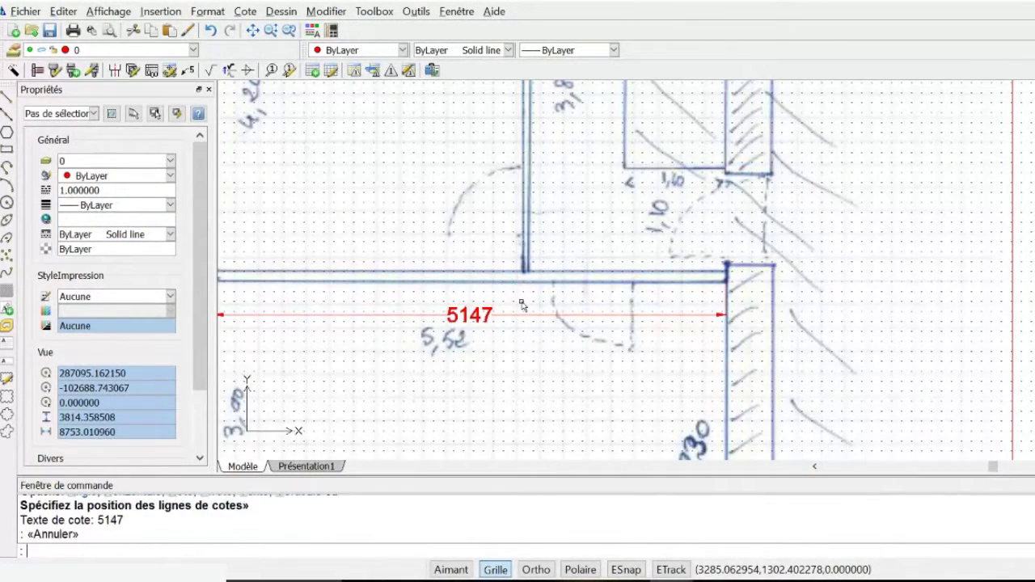
{"action": "key", "text": "Escape"}
{"action": "key", "text": "Escape"}
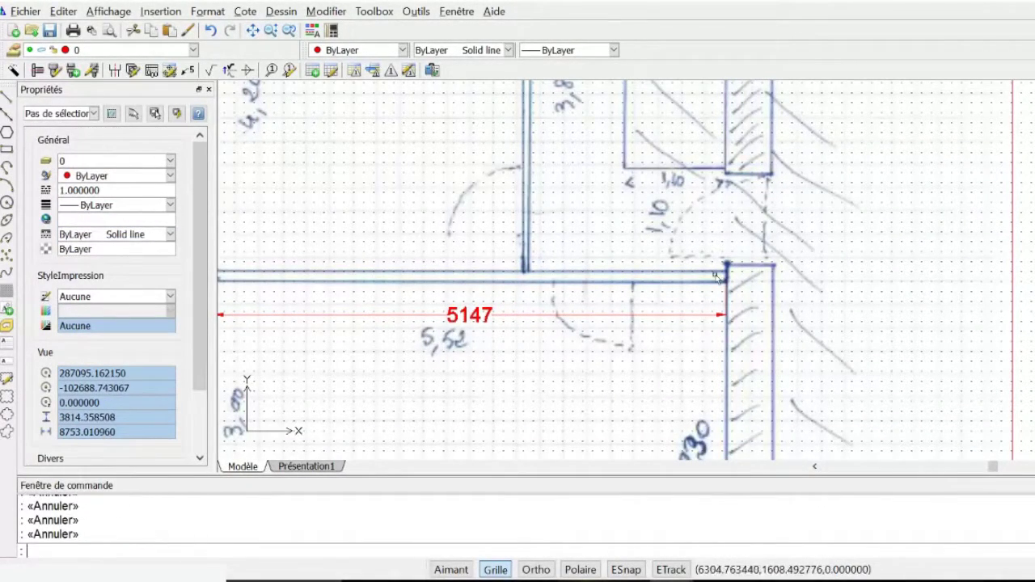
- Select the plan image, switch to the calculator and compute the corrected width as 5,52 ÷ 5,147 × 9370
{"action": "left_click", "coordinate": [1010, 302]}
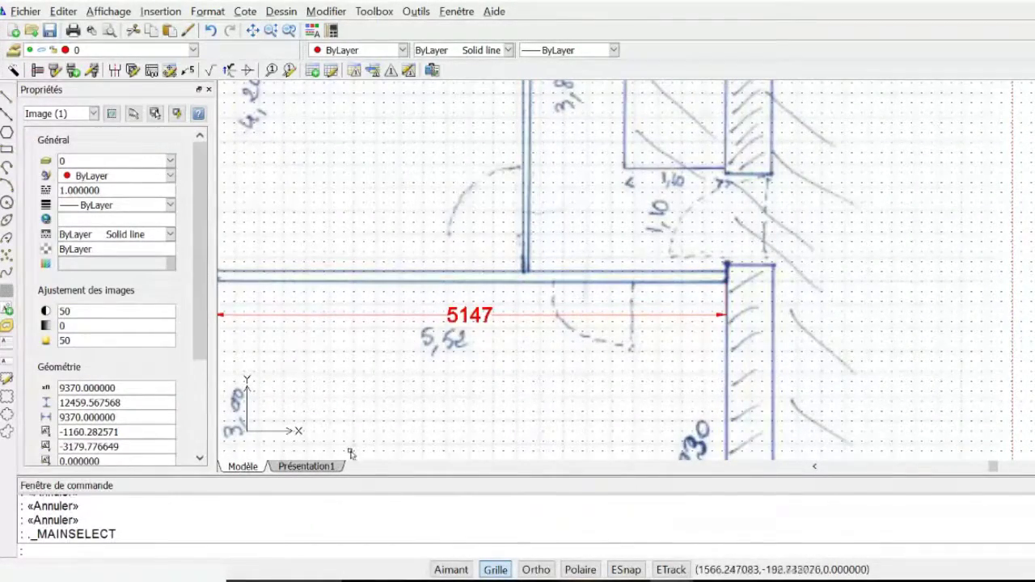
{"action": "key", "text": "alt+Tab"}
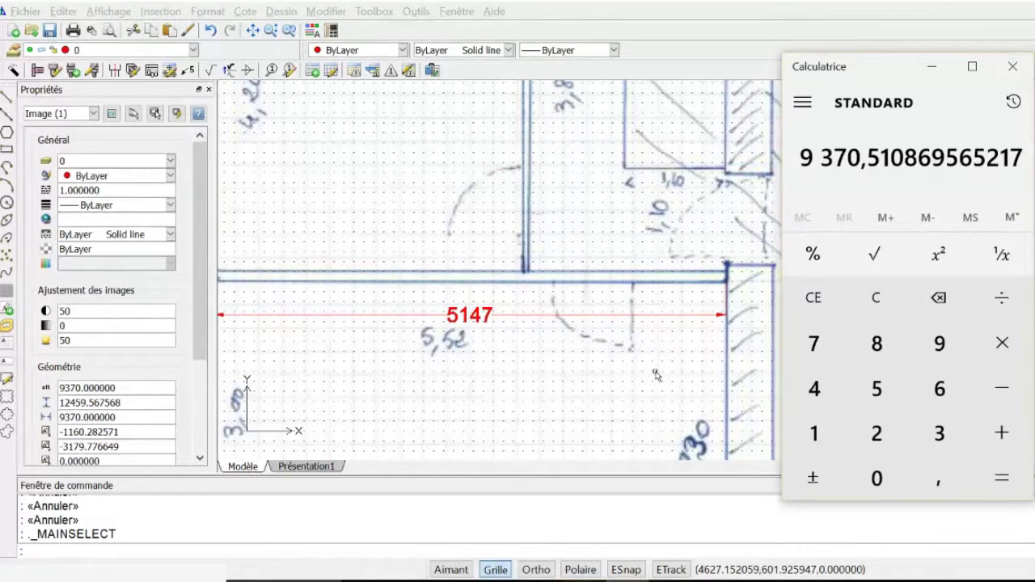
{"action": "type", "text": "5,52 ÷ "}
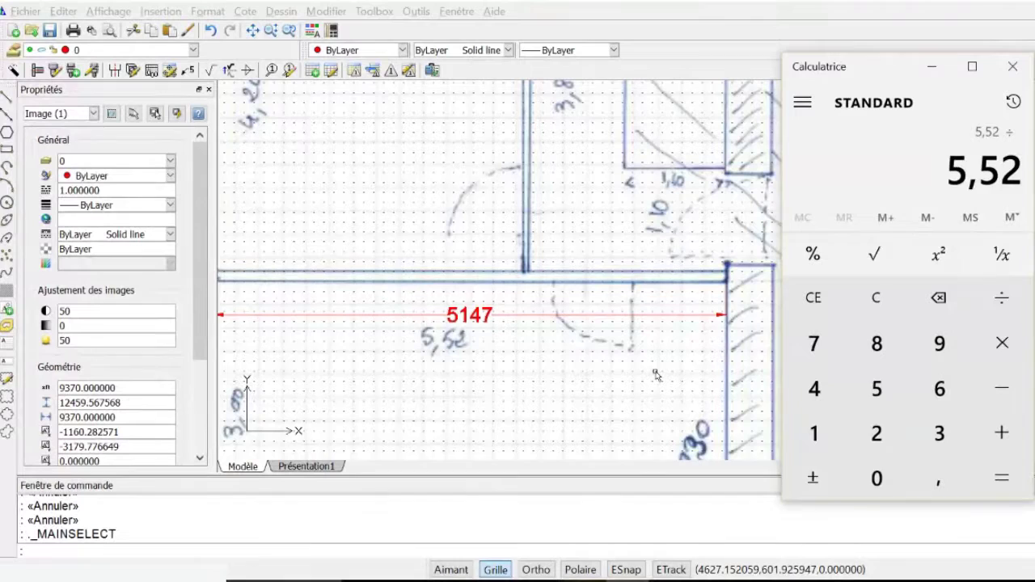
{"action": "type", "text": "5,1"}
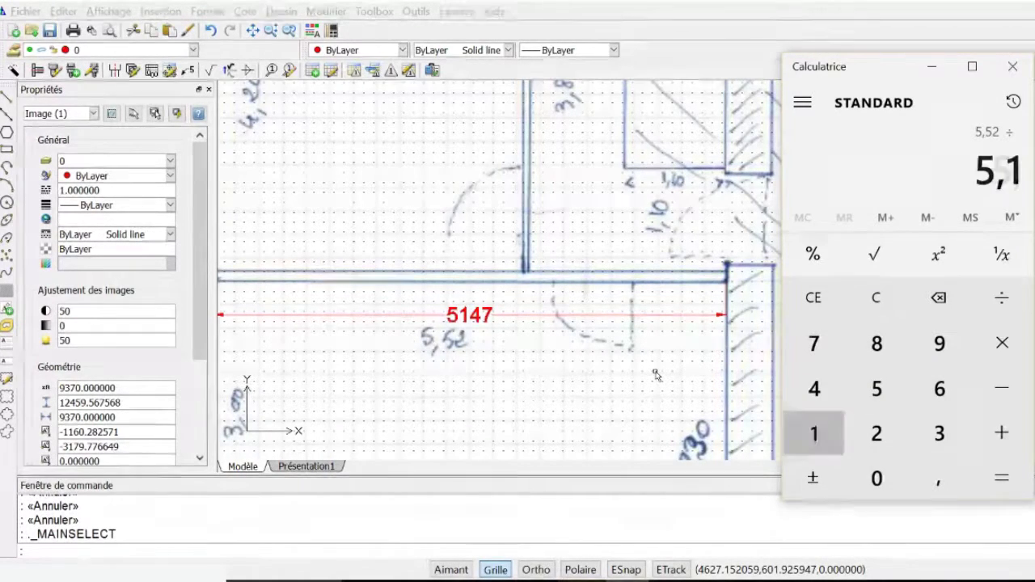
{"action": "type", "text": "47"}
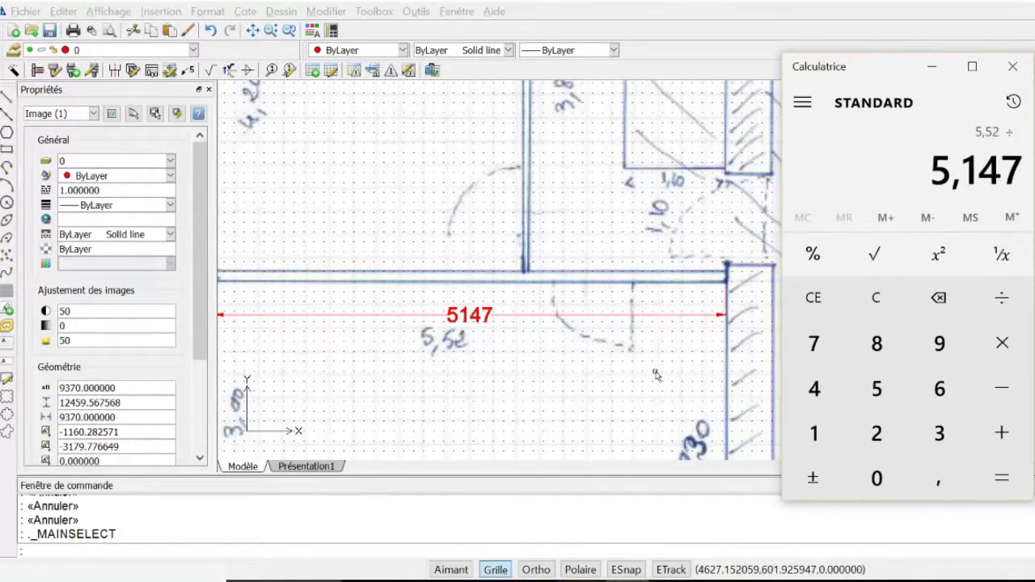
{"action": "key", "text": "asterisk"}
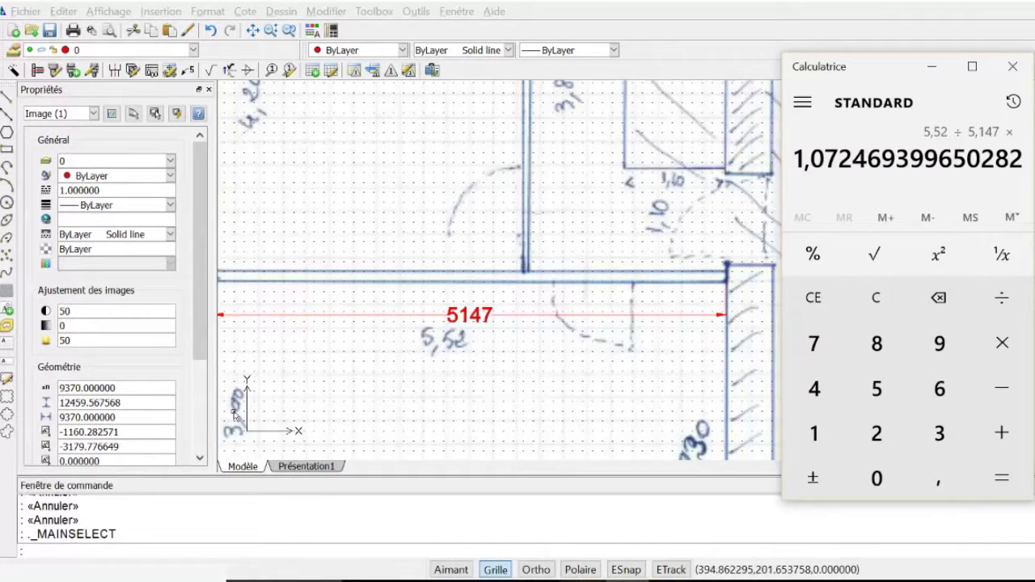
{"action": "type", "text": "9370"}
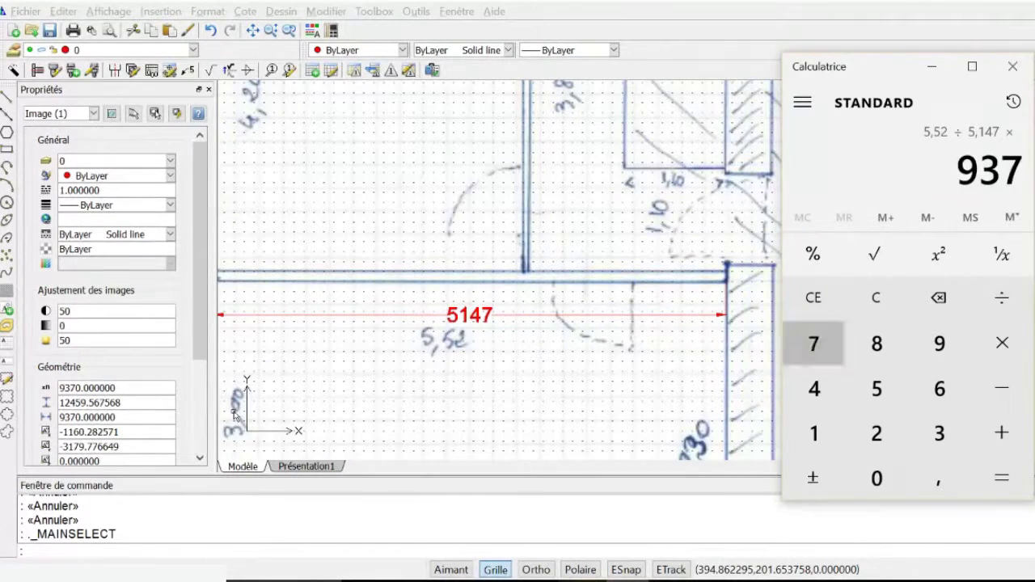
{"action": "key", "text": "Return"}
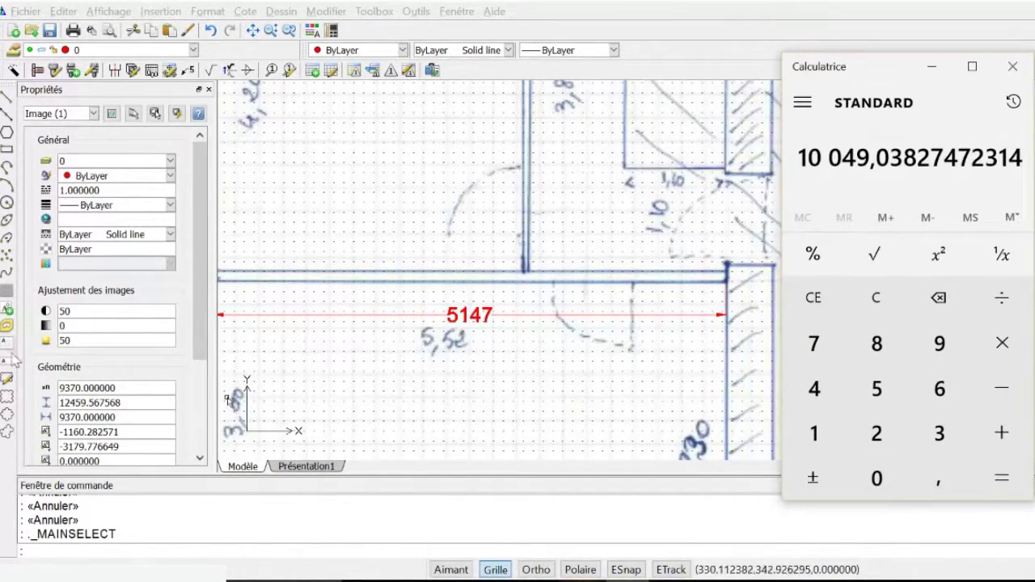
- Back in the CAD drawing, set the selected plan image's width to 10049
{"action": "left_click", "coordinate": [131, 414]}
{"action": "type", "text": "100"}
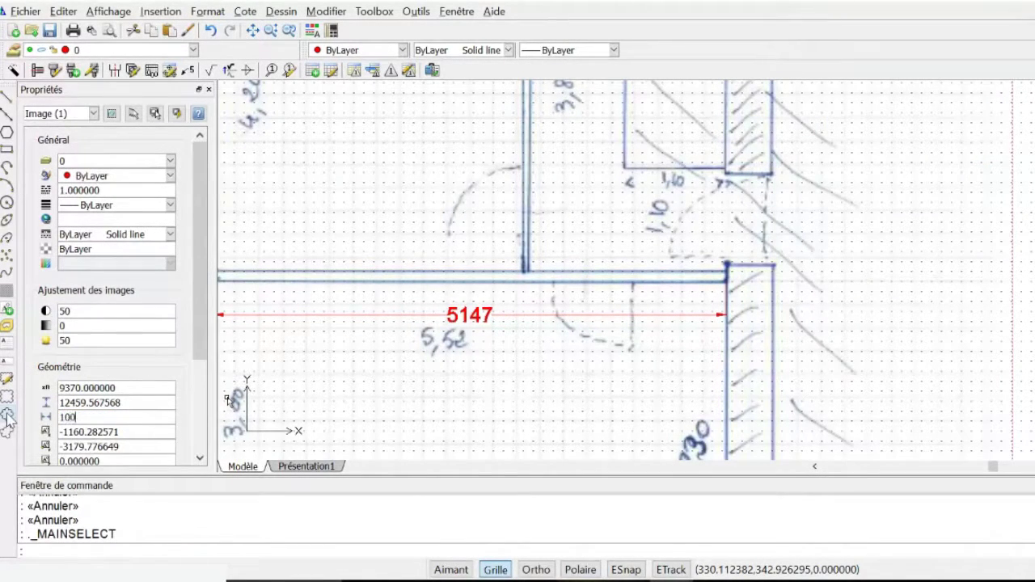
{"action": "type", "text": "49"}
{"action": "key", "text": "Return"}
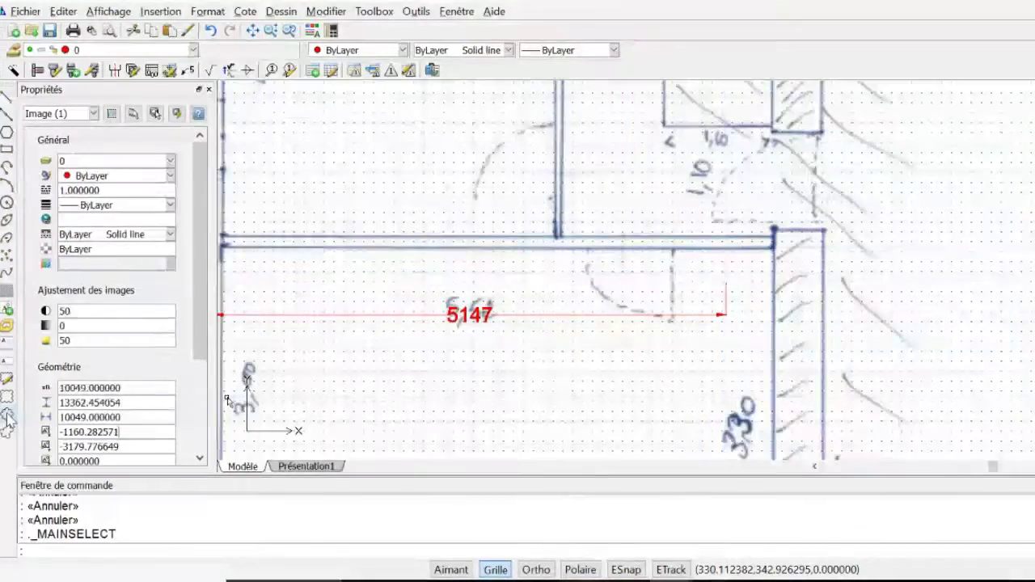
- Stretch both extension points of the linear dimension to the ends of the rescaled wall marked 5,52 and clear the selection
{"action": "left_click", "coordinate": [659, 287]}
{"action": "left_click", "coordinate": [659, 269]}
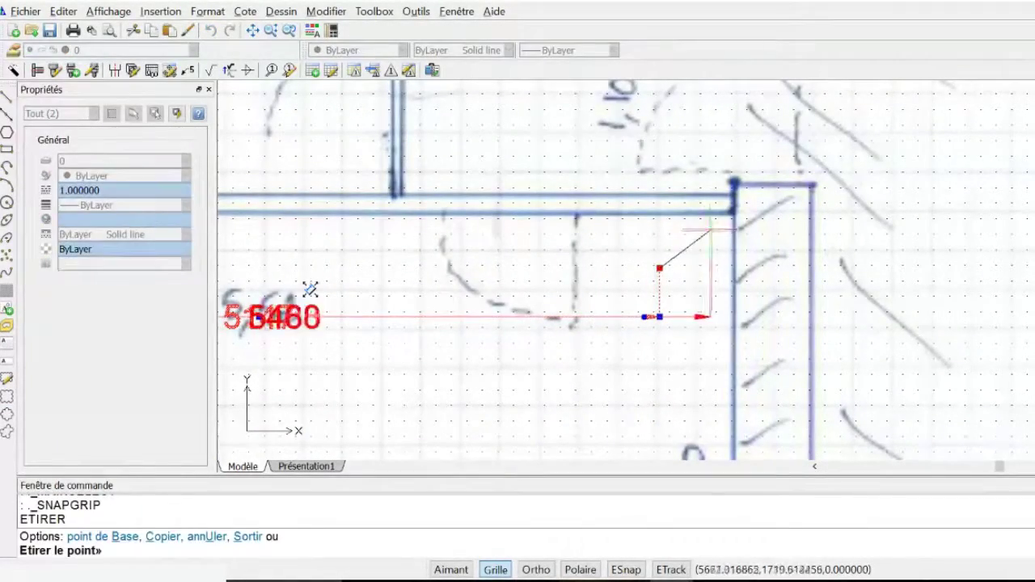
{"action": "scroll", "coordinate": [826, 234], "scroll_direction": "down", "scroll_amount": 3}
{"action": "scroll", "coordinate": [522, 232], "scroll_direction": "up", "scroll_amount": 2}
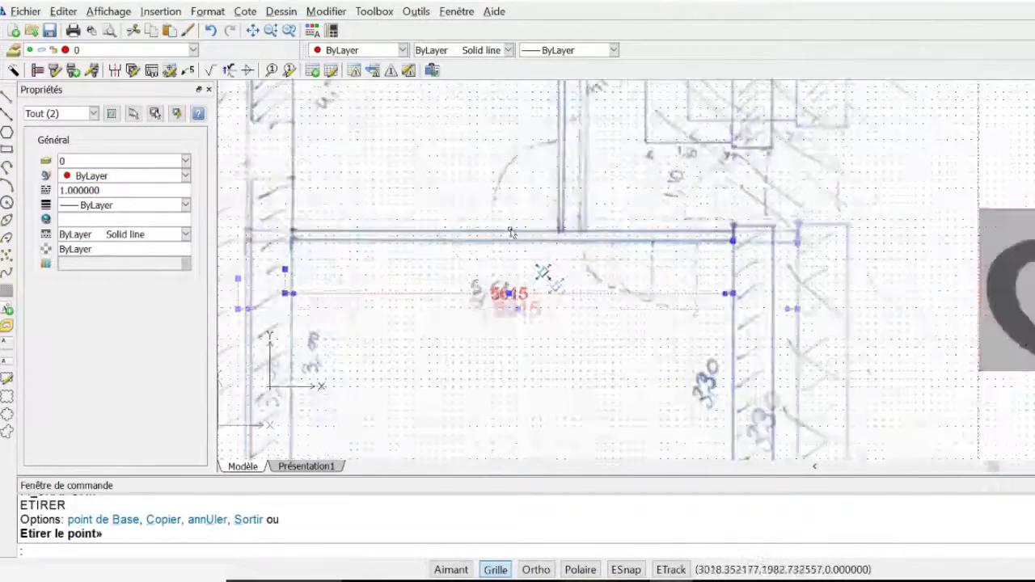
{"action": "scroll", "coordinate": [283, 263], "scroll_direction": "down", "scroll_amount": 2}
{"action": "left_click", "coordinate": [250, 271]}
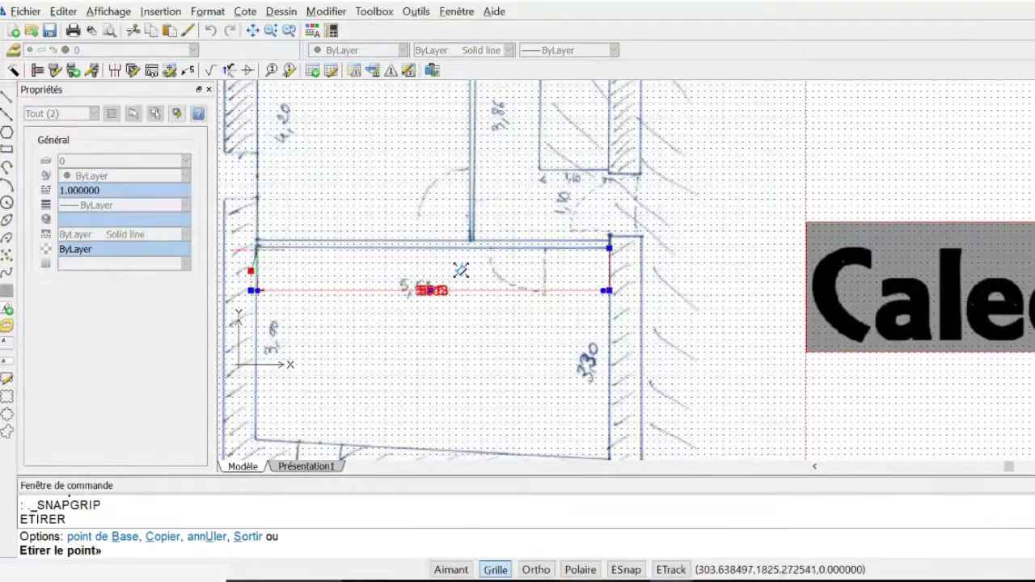
{"action": "scroll", "coordinate": [462, 262], "scroll_direction": "up", "scroll_amount": 2}
{"action": "key", "text": "Escape"}
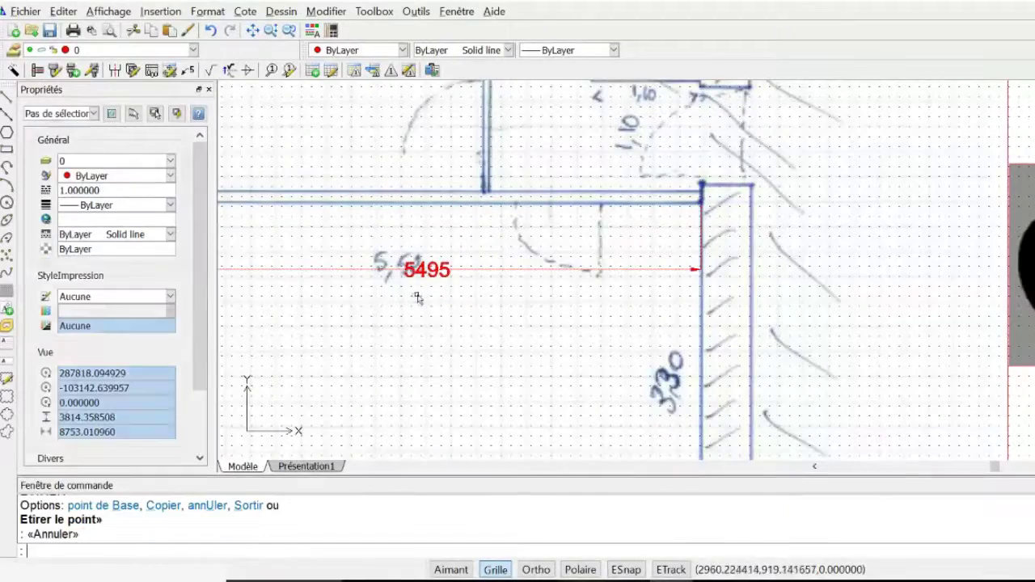
- Compare the rescaled wall's dimension with its handwritten 5,52 marking and examine the neighbouring walls marked 3,00 and 3,30
{"action": "left_click", "coordinate": [413, 300]}
{"action": "key", "text": "Escape"}
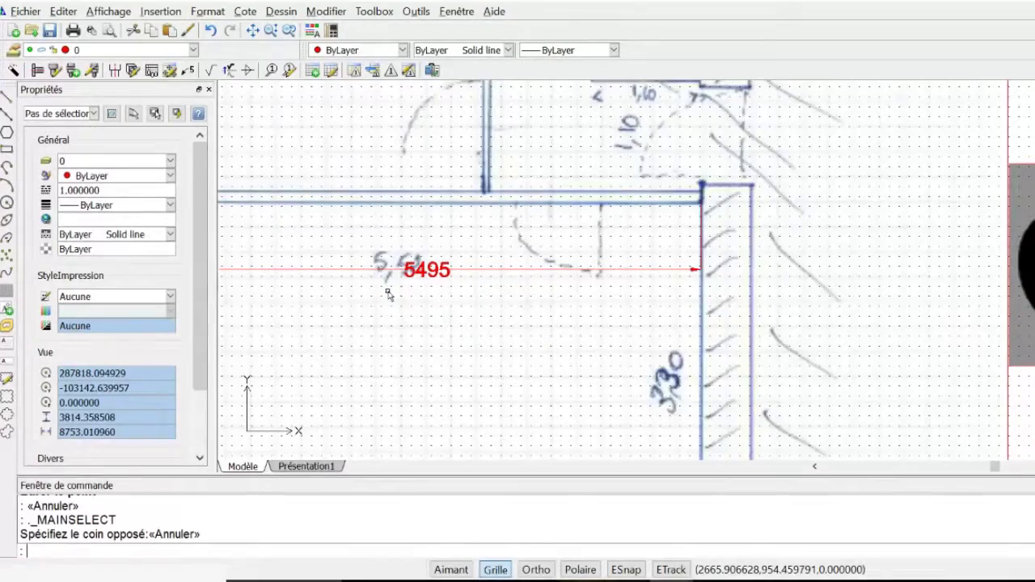
{"action": "scroll", "coordinate": [389, 271], "scroll_direction": "down", "scroll_amount": 3}
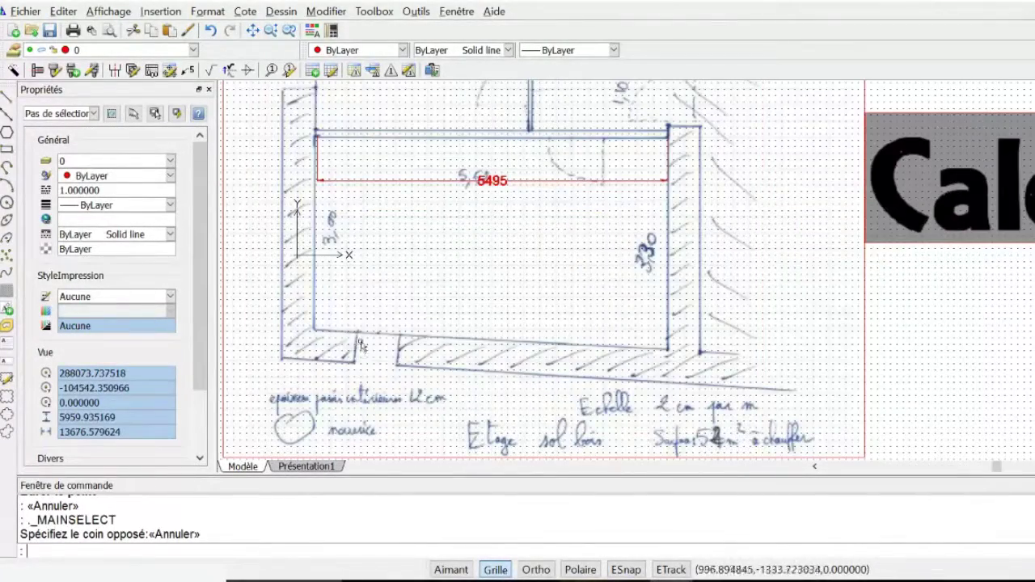
{"action": "scroll", "coordinate": [346, 223], "scroll_direction": "down", "scroll_amount": 1}
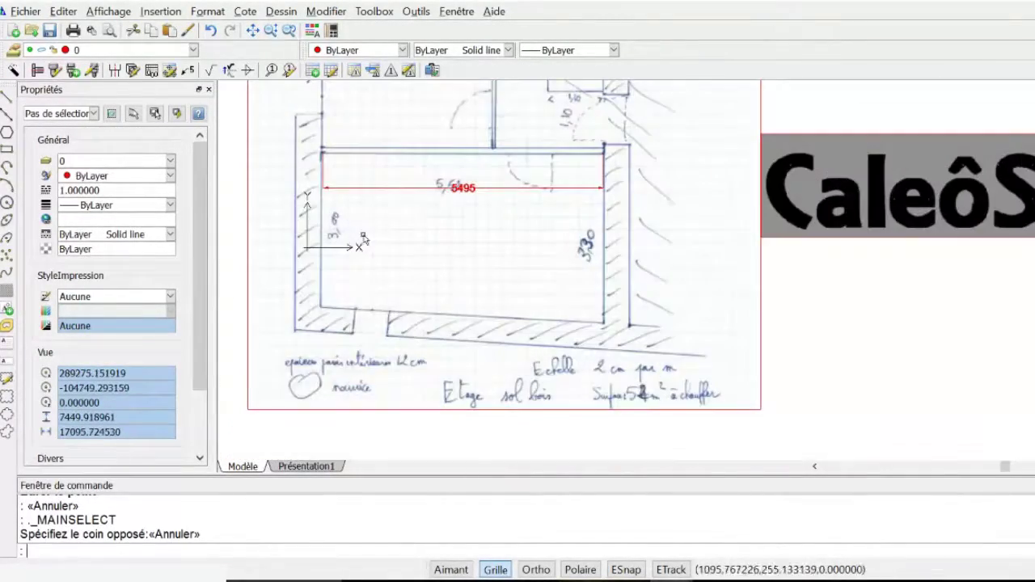
{"action": "scroll", "coordinate": [339, 180], "scroll_direction": "up", "scroll_amount": 2}
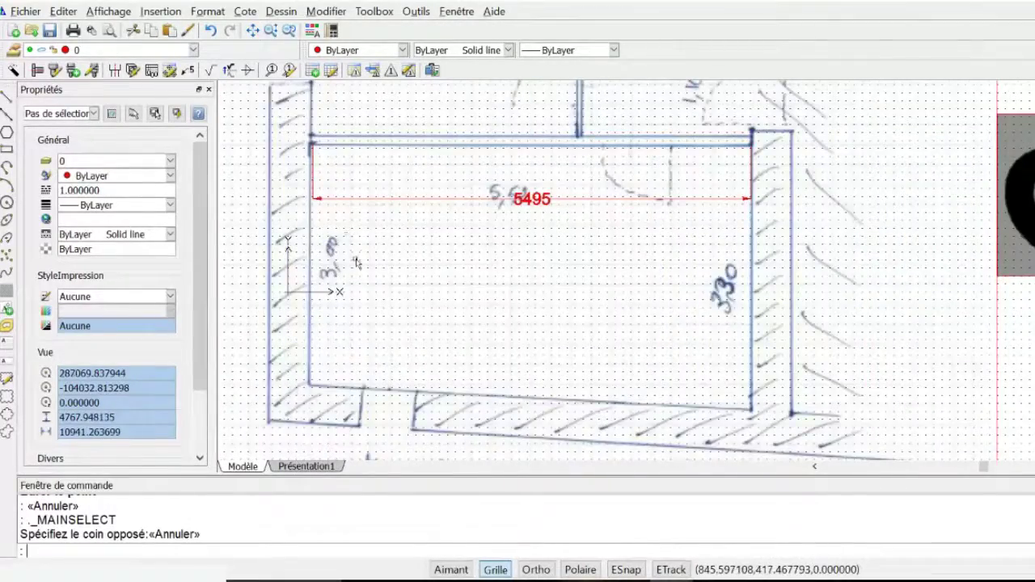
{"action": "scroll", "coordinate": [356, 263], "scroll_direction": "up", "scroll_amount": 1}
{"action": "scroll", "coordinate": [340, 243], "scroll_direction": "down", "scroll_amount": 4}
{"action": "scroll", "coordinate": [550, 300], "scroll_direction": "up", "scroll_amount": 2}
{"action": "scroll", "coordinate": [598, 265], "scroll_direction": "down", "scroll_amount": 2}
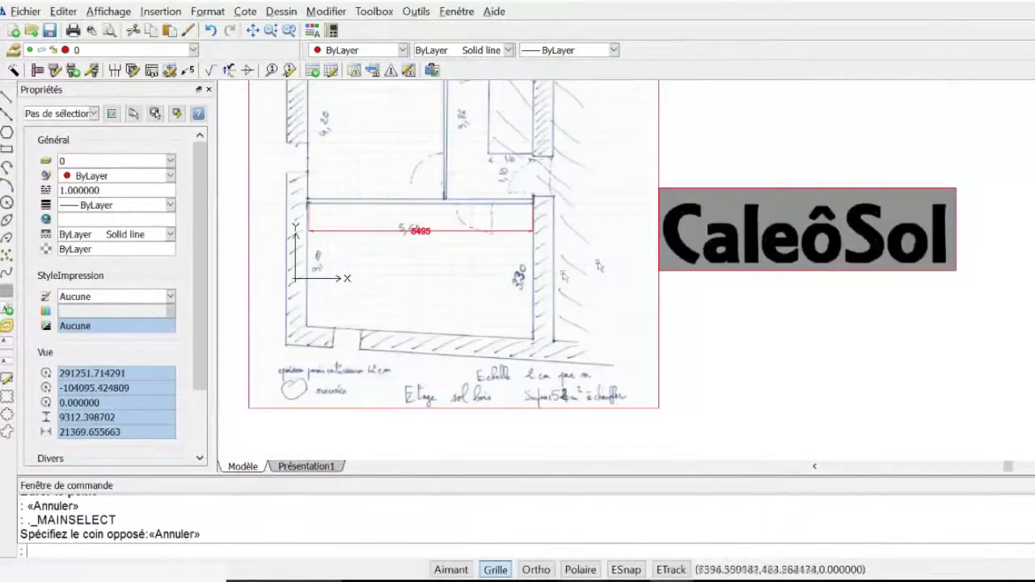
{"action": "scroll", "coordinate": [566, 271], "scroll_direction": "up", "scroll_amount": 4}
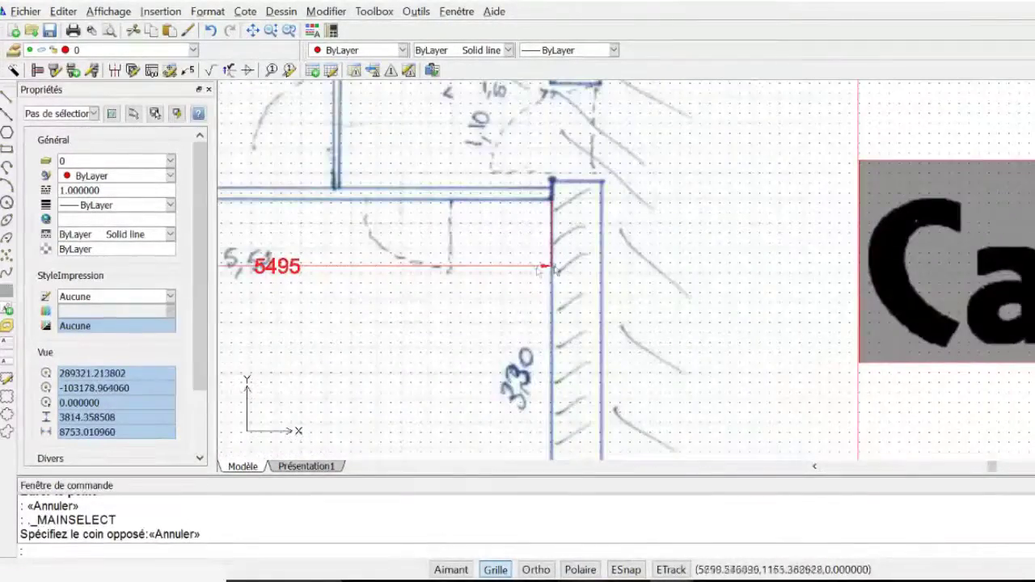
{"action": "scroll", "coordinate": [540, 271], "scroll_direction": "down", "scroll_amount": 3}
{"action": "scroll", "coordinate": [285, 244], "scroll_direction": "up", "scroll_amount": 2}
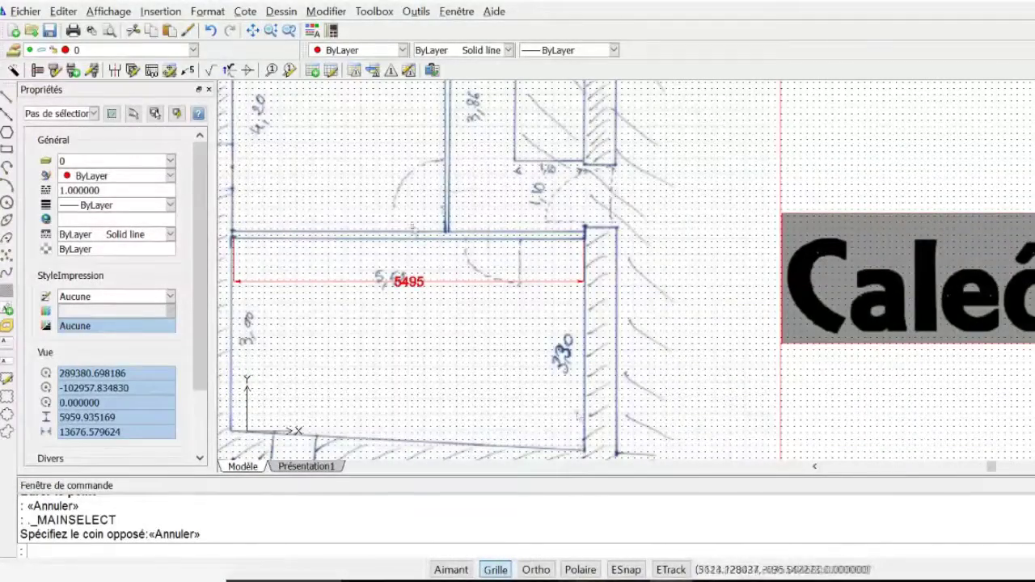
- Add a vertical linear dimension between the two ends of the wall marked 3,30, placing it inside the room beside the marking
{"action": "left_click", "coordinate": [245, 13]}
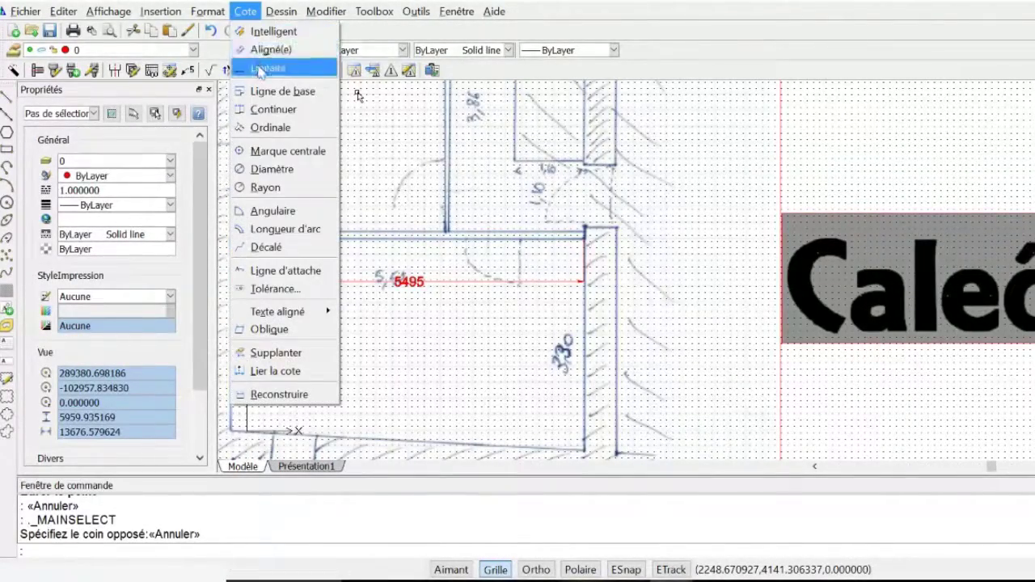
{"action": "left_click", "coordinate": [268, 68]}
{"action": "scroll", "coordinate": [556, 243], "scroll_direction": "up", "scroll_amount": 1}
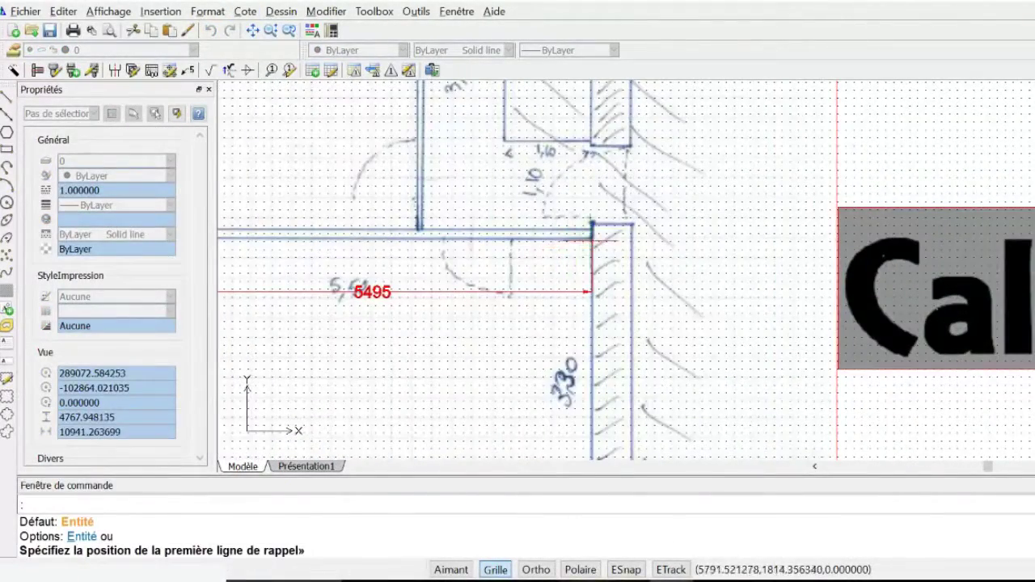
{"action": "left_click", "coordinate": [592, 234]}
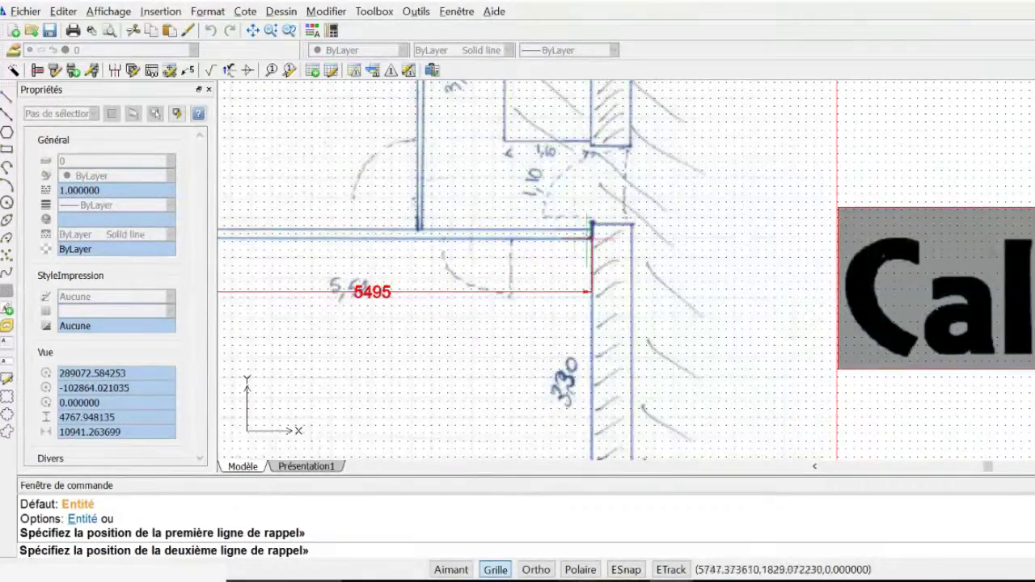
{"action": "scroll", "coordinate": [591, 242], "scroll_direction": "down", "scroll_amount": 3}
{"action": "scroll", "coordinate": [586, 362], "scroll_direction": "up", "scroll_amount": 1}
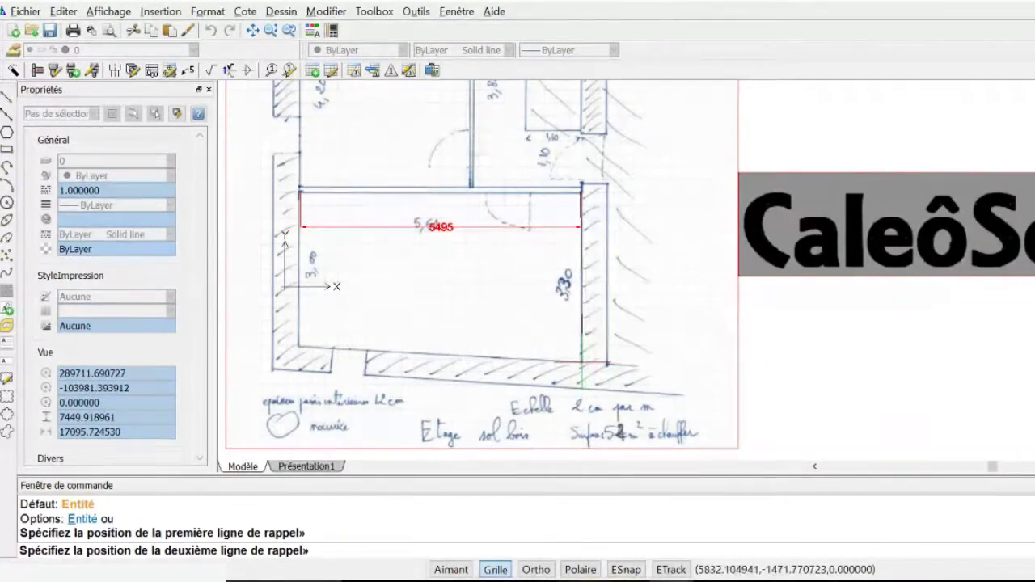
{"action": "left_click", "coordinate": [581, 361]}
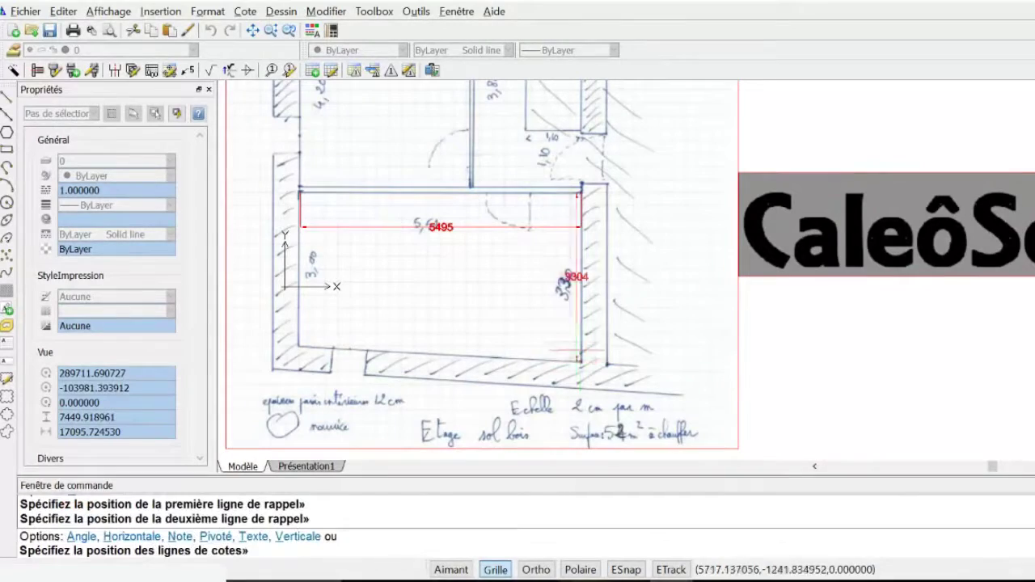
{"action": "left_click", "coordinate": [535, 321]}
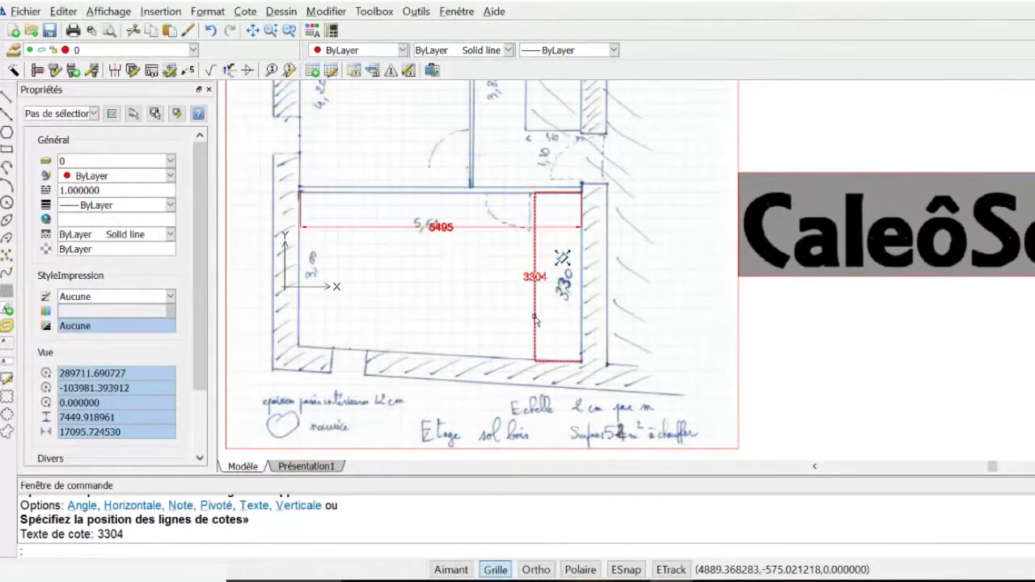
{"action": "key", "text": "Escape"}
- Check the horizontal and vertical dimensions against the handwritten 5,52 and 3,30 markings, and review the whole rescaled plan
{"action": "scroll", "coordinate": [458, 270], "scroll_direction": "up", "scroll_amount": 3}
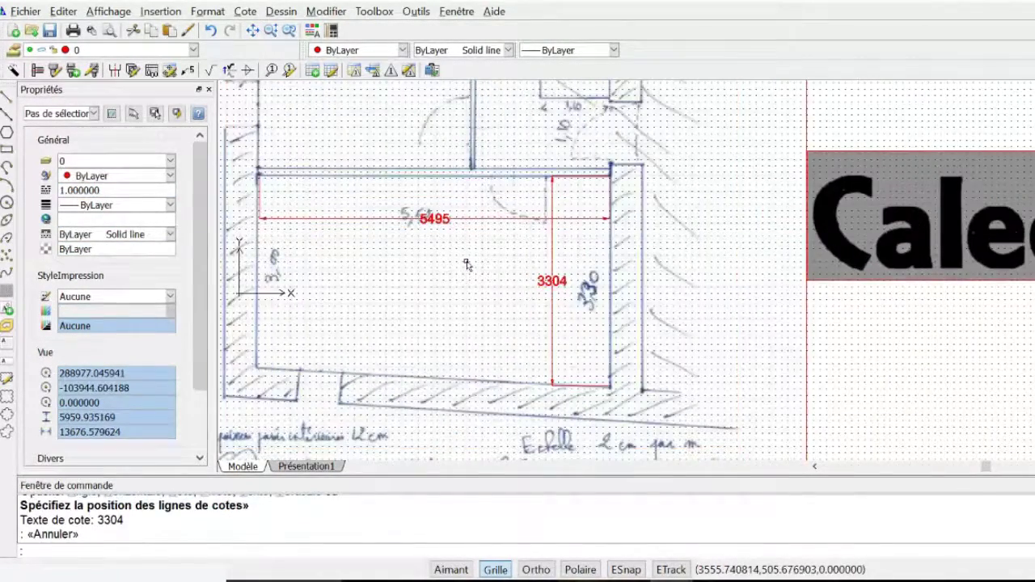
{"action": "scroll", "coordinate": [458, 269], "scroll_direction": "up", "scroll_amount": 2}
{"action": "scroll", "coordinate": [265, 188], "scroll_direction": "down", "scroll_amount": 5}
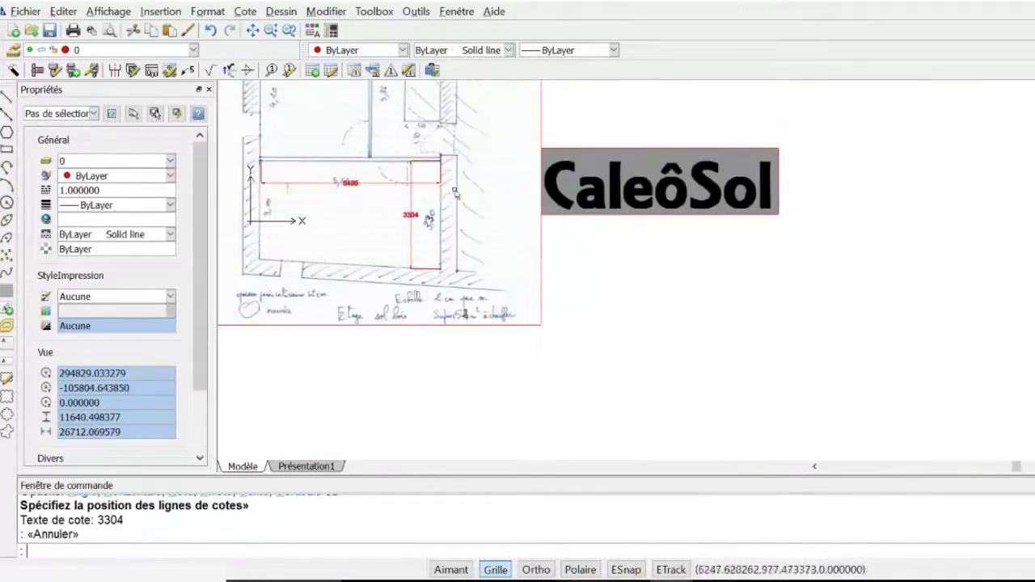
{"action": "scroll", "coordinate": [265, 187], "scroll_direction": "up", "scroll_amount": 3}
{"action": "scroll", "coordinate": [397, 169], "scroll_direction": "down", "scroll_amount": 2}
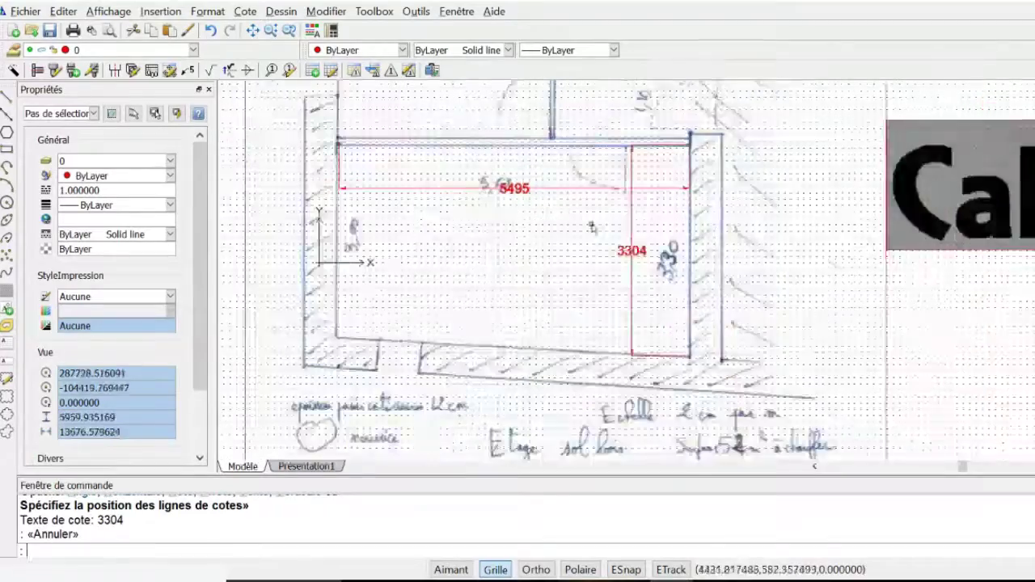
{"action": "scroll", "coordinate": [589, 186], "scroll_direction": "up", "scroll_amount": 3}
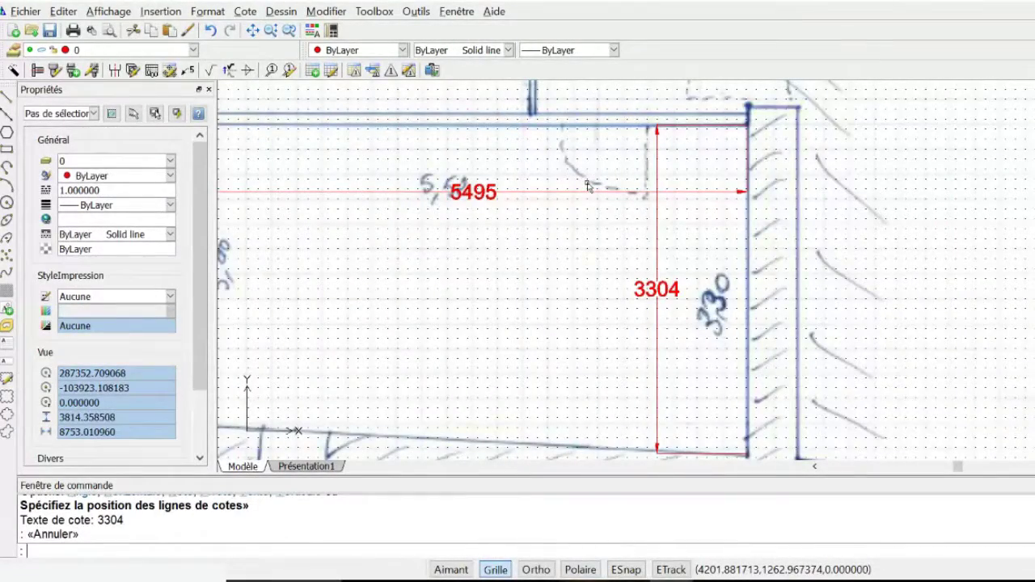
{"action": "scroll", "coordinate": [588, 186], "scroll_direction": "down", "scroll_amount": 3}
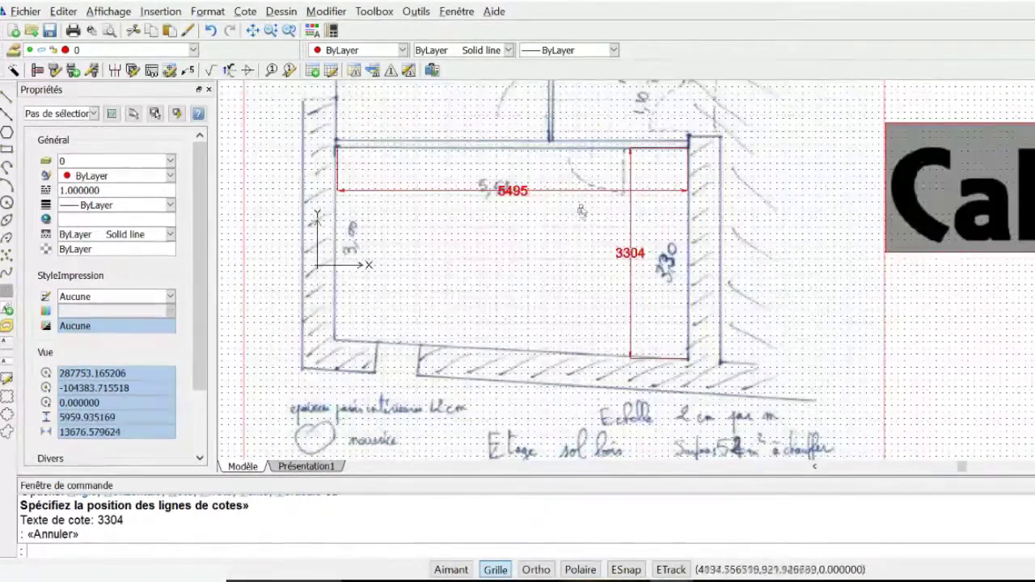
{"action": "scroll", "coordinate": [575, 223], "scroll_direction": "up", "scroll_amount": 2}
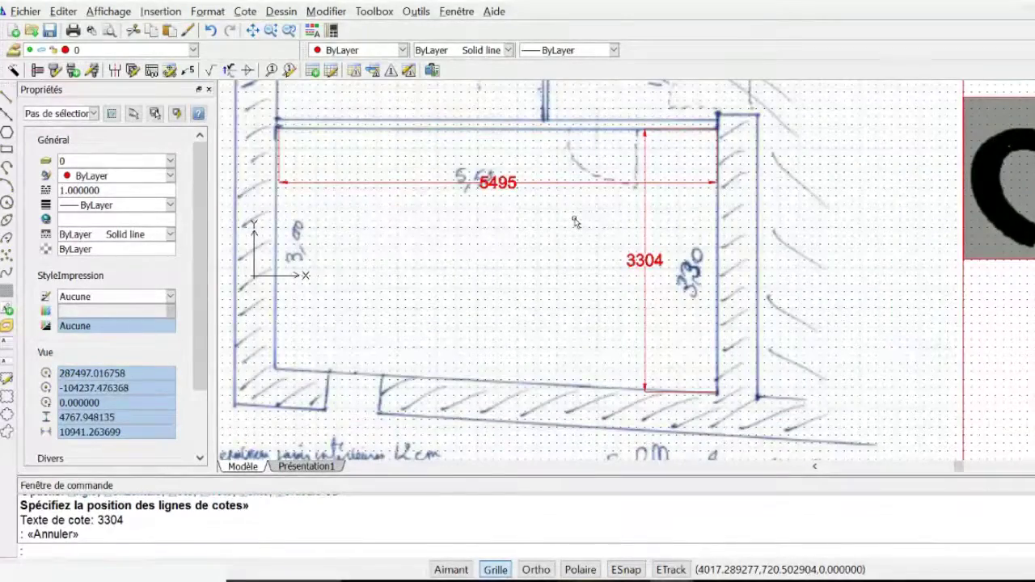
{"action": "scroll", "coordinate": [575, 224], "scroll_direction": "down", "scroll_amount": 3}
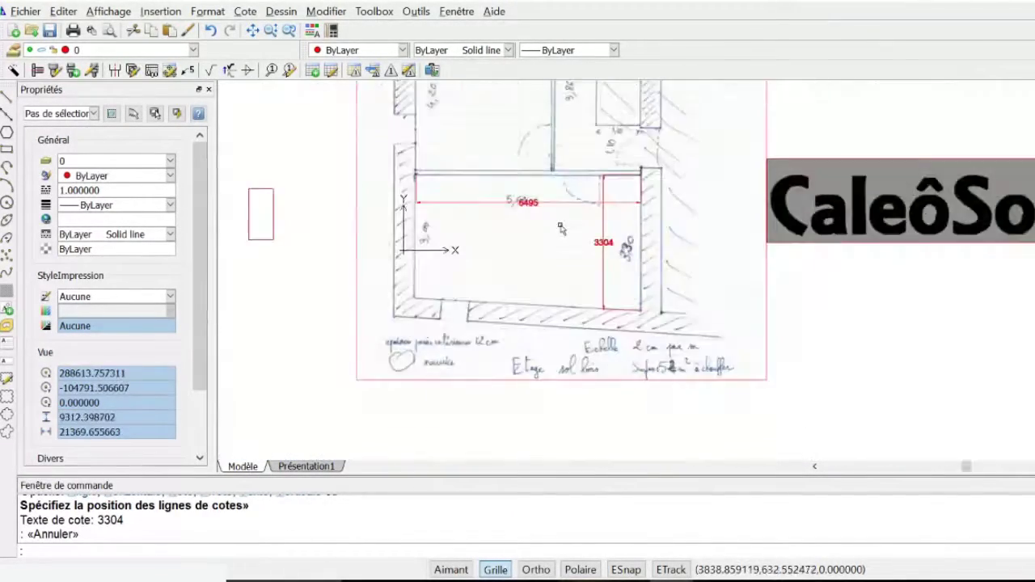
{"action": "scroll", "coordinate": [531, 187], "scroll_direction": "down", "scroll_amount": 3}
{"action": "scroll", "coordinate": [531, 134], "scroll_direction": "up", "scroll_amount": 3}
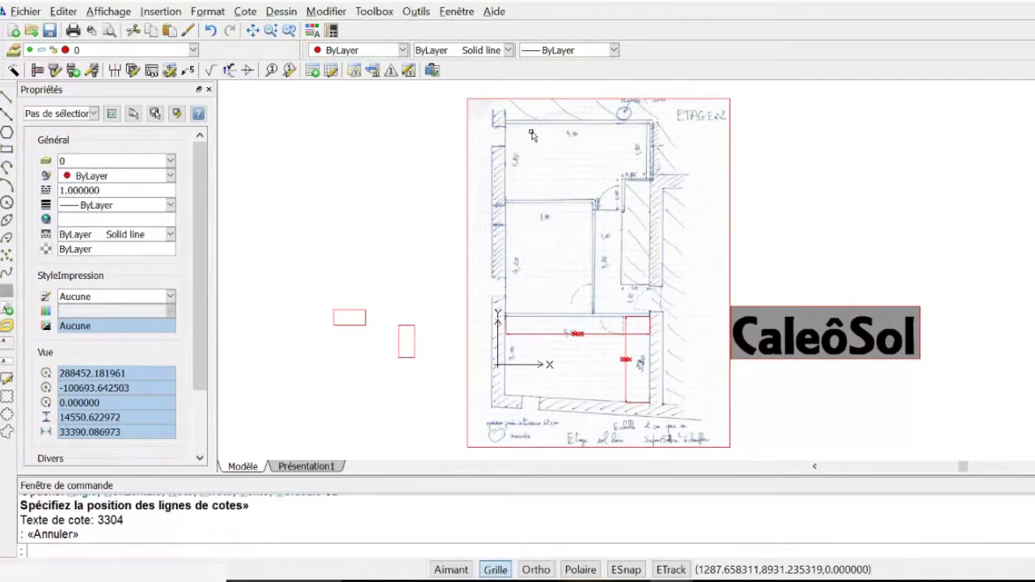